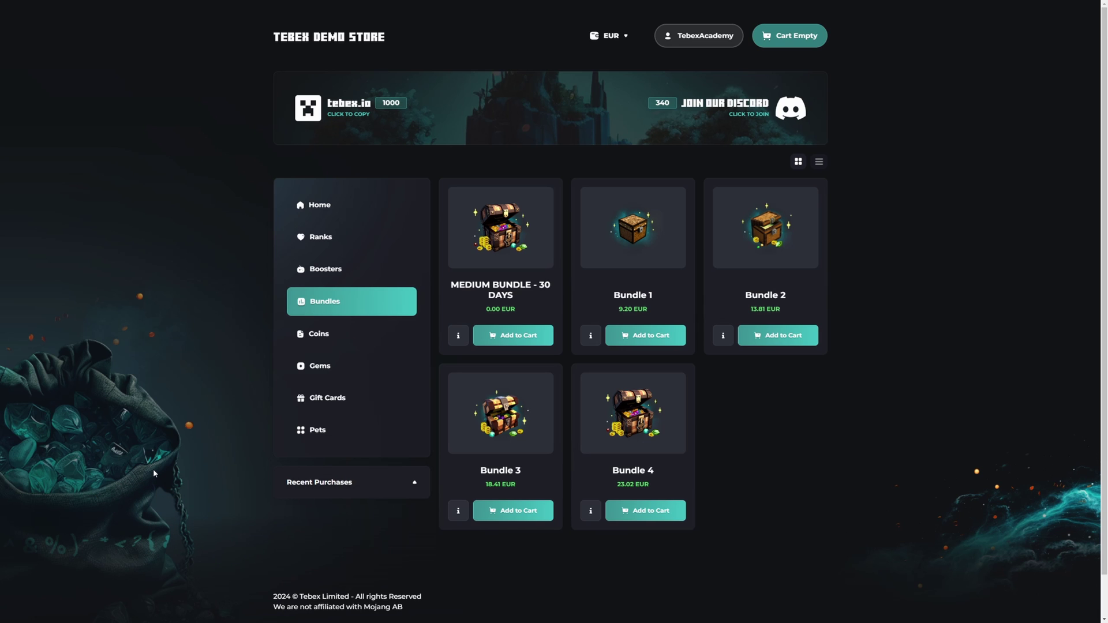
Step: Open the MEDIUM BUNDLE - 30 DAYS product and look through all its payment methods
left_click(506, 240)
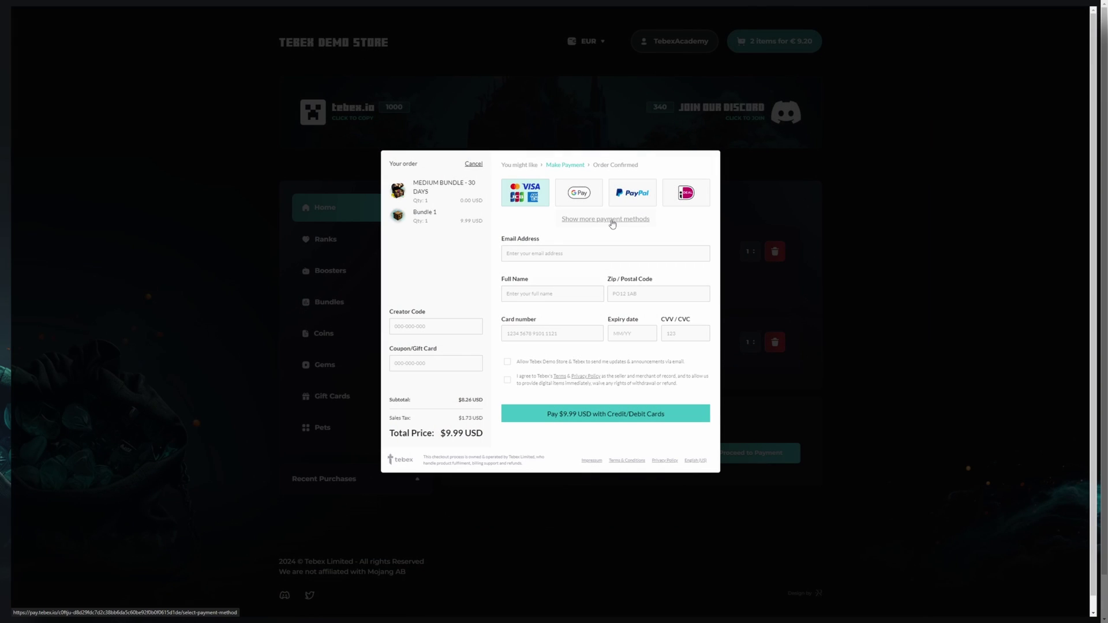
left_click(610, 224)
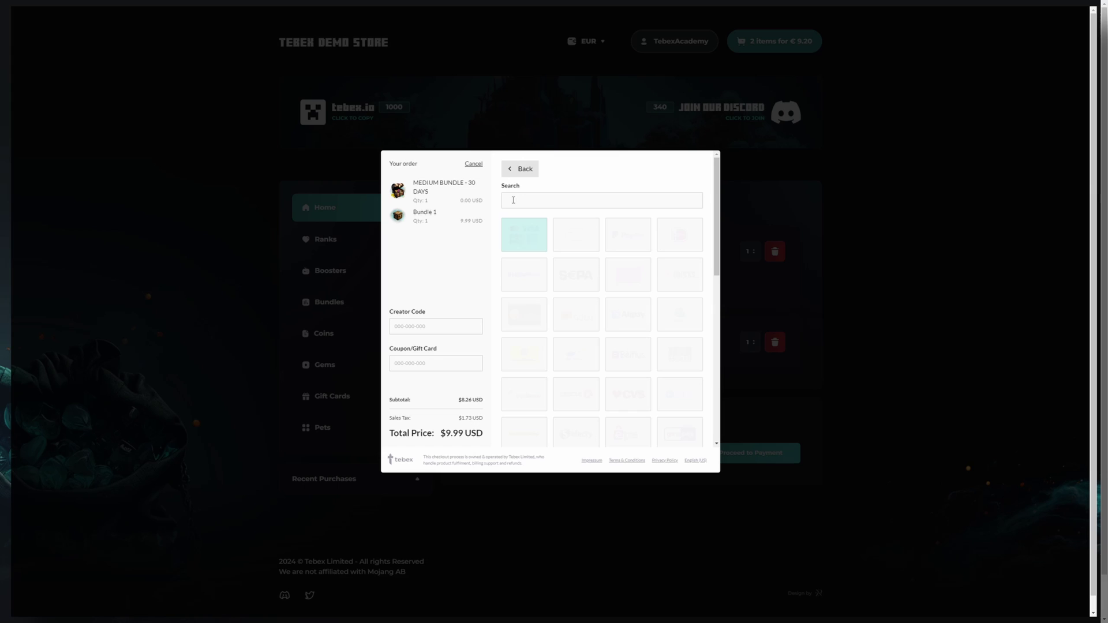
scroll(596, 245, "down", 5)
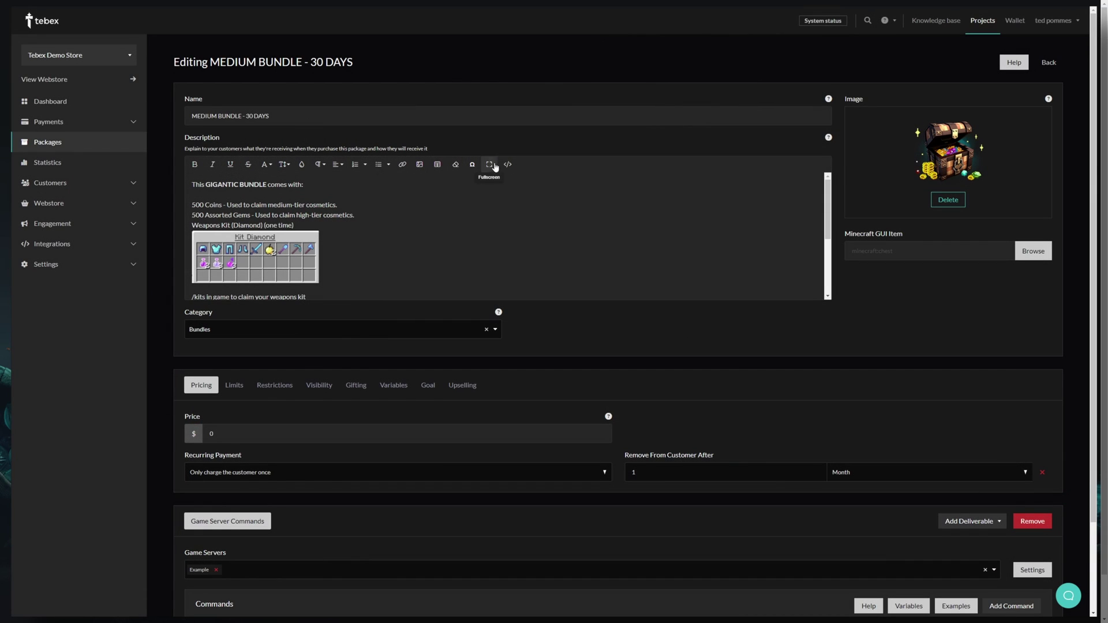
scroll(346, 242, "down", 2)
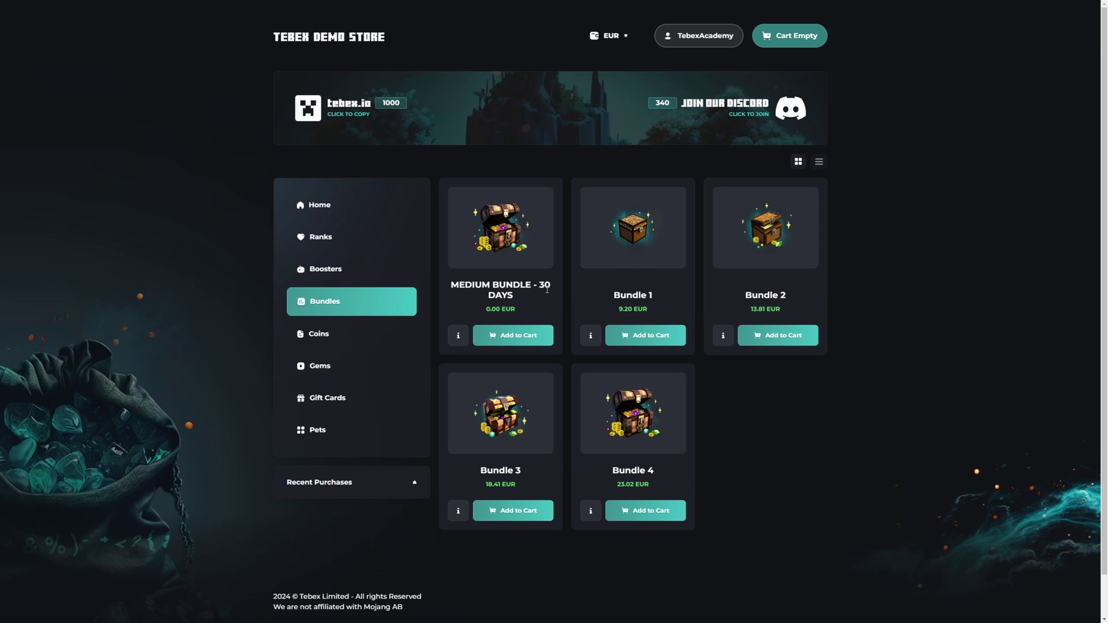
Step: Open the MEDIUM BUNDLE - 30 DAYS product details to bring up the Helmet options
left_click(503, 239)
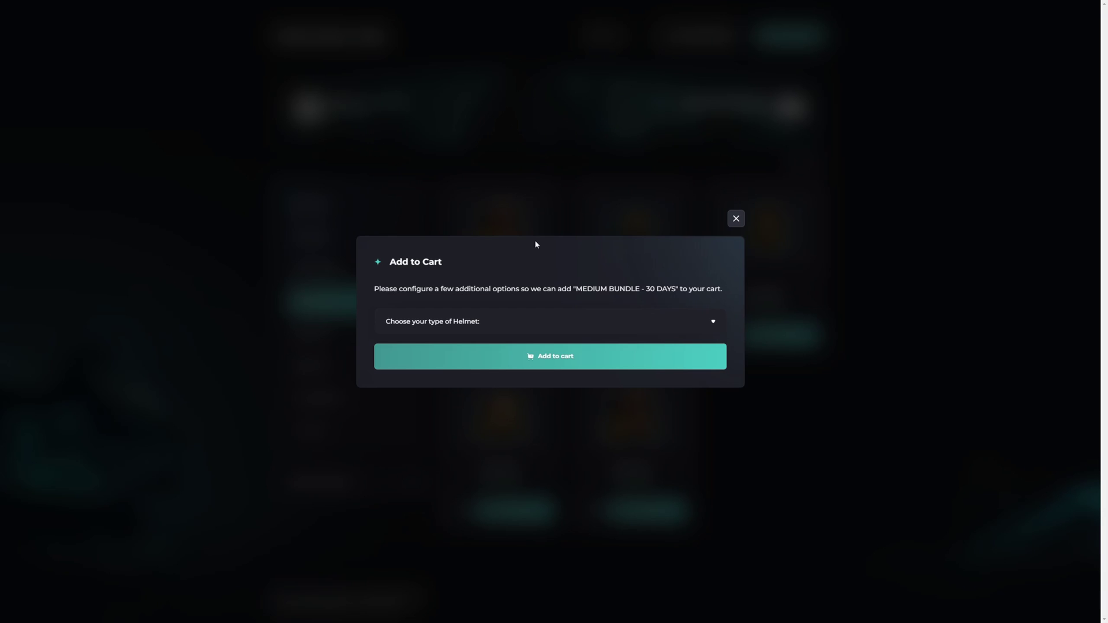
Step: Add MEDIUM BUNDLE with an Iron Helm to the cart, then add Bundle 1 too
left_click(711, 321)
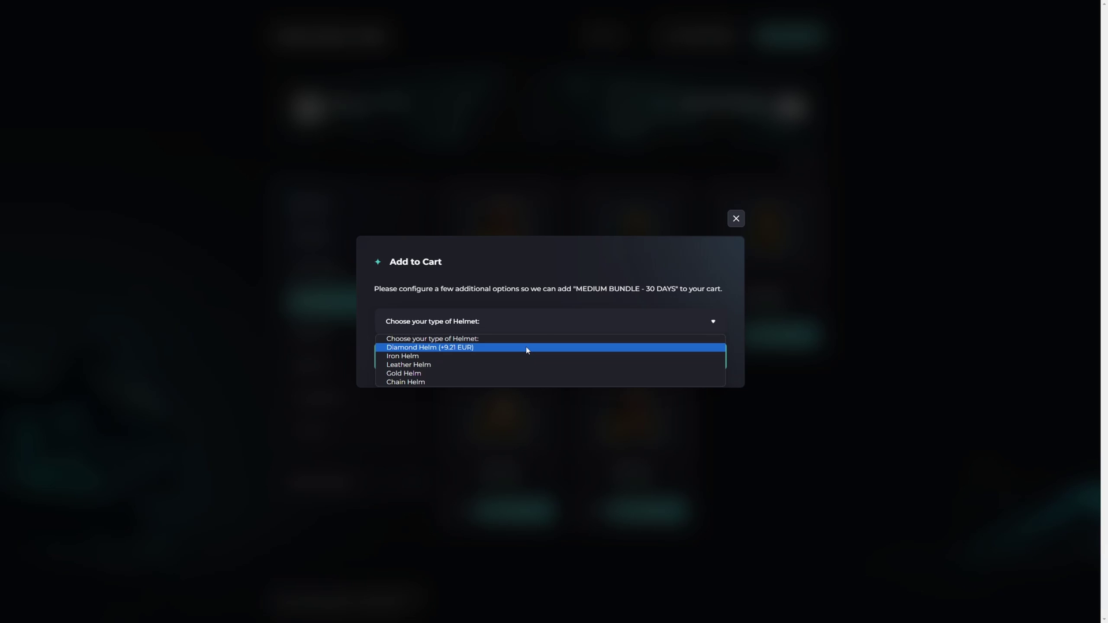
left_click(422, 349)
left_click(640, 279)
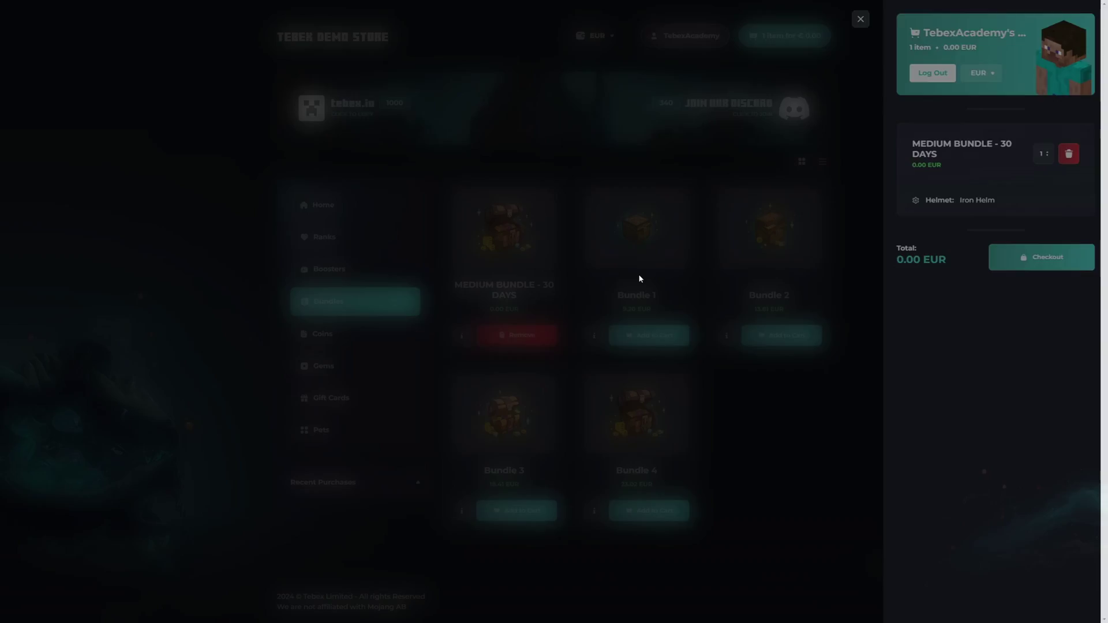
left_click(632, 340)
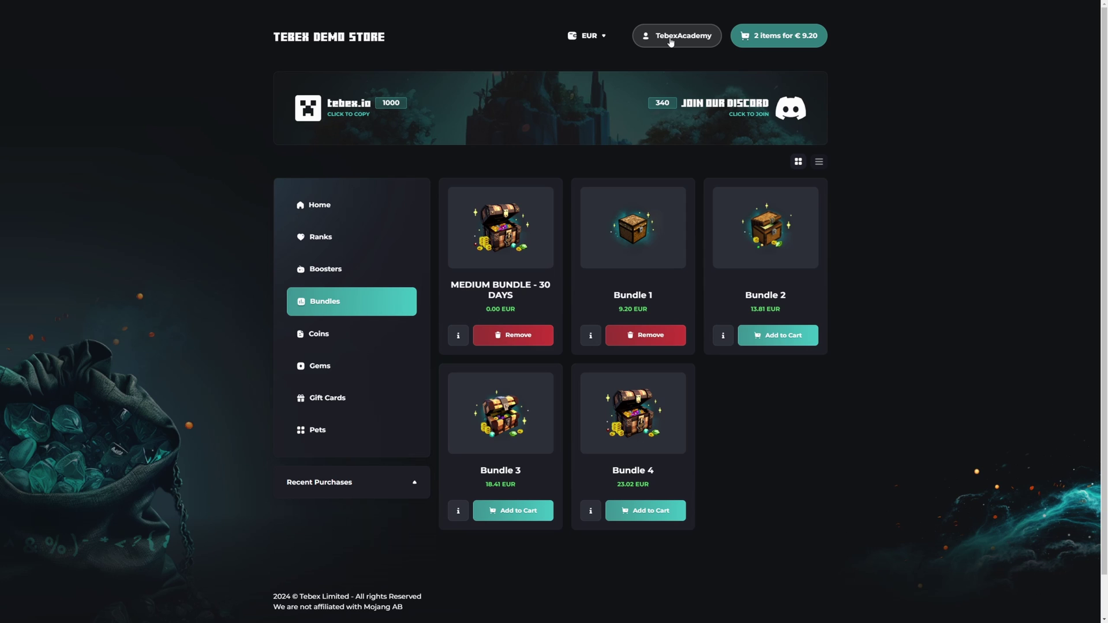
Step: Check out the cart, keep MEDIUM BUNDLE quantity at 1, and proceed to payment
left_click(667, 39)
left_click(762, 216)
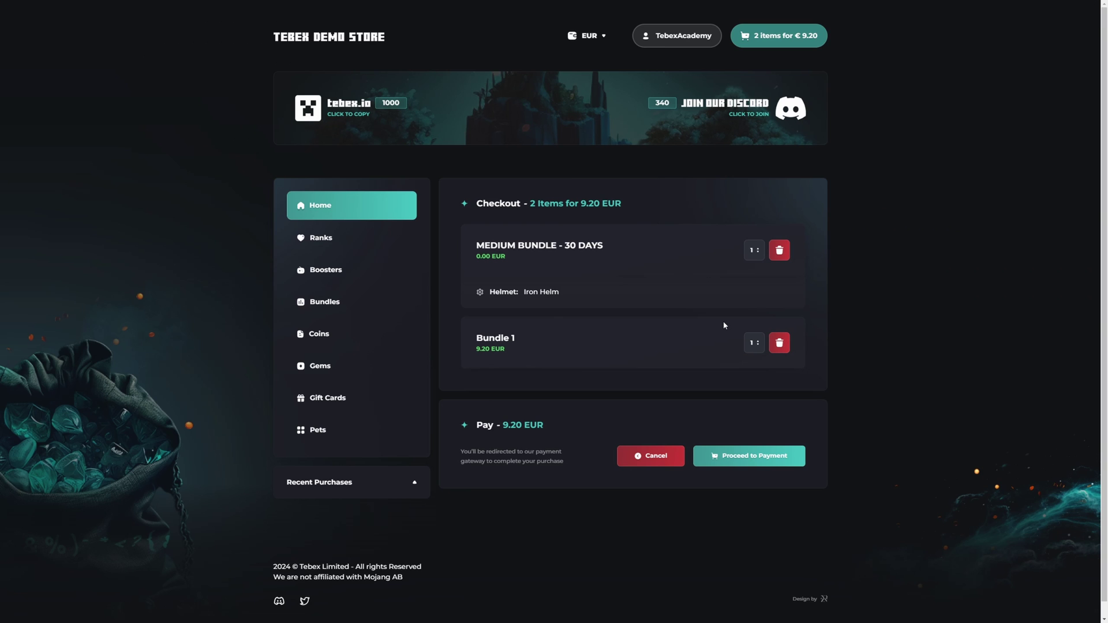
left_click(753, 250)
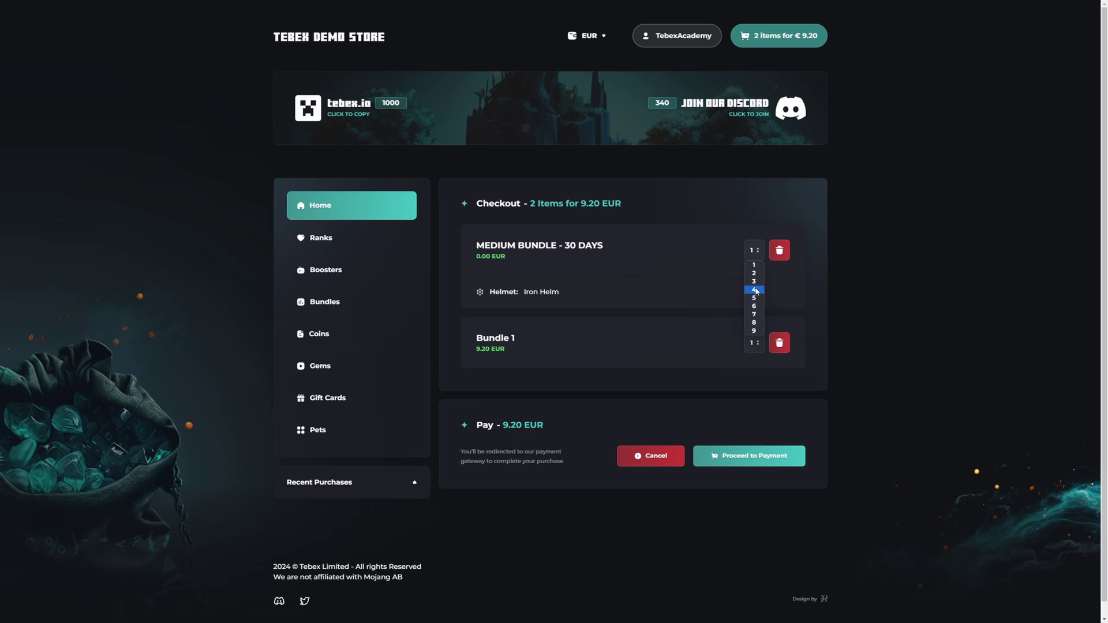
left_click(703, 285)
left_click(722, 457)
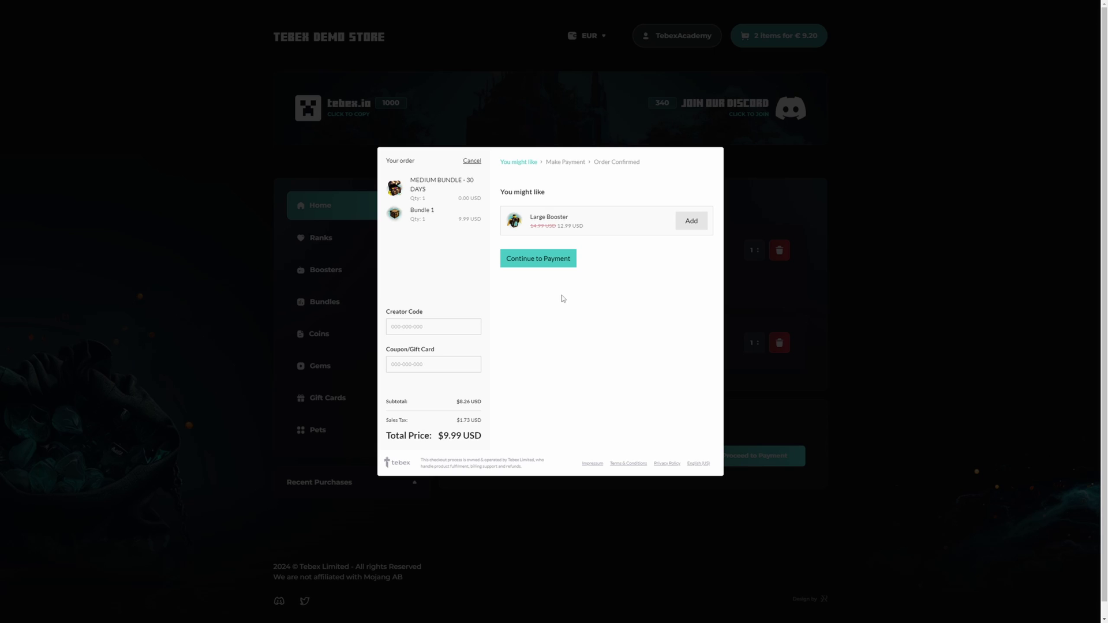
Step: Show all payment methods and try iDeal, PayPal, then credit/debit card
left_click(555, 262)
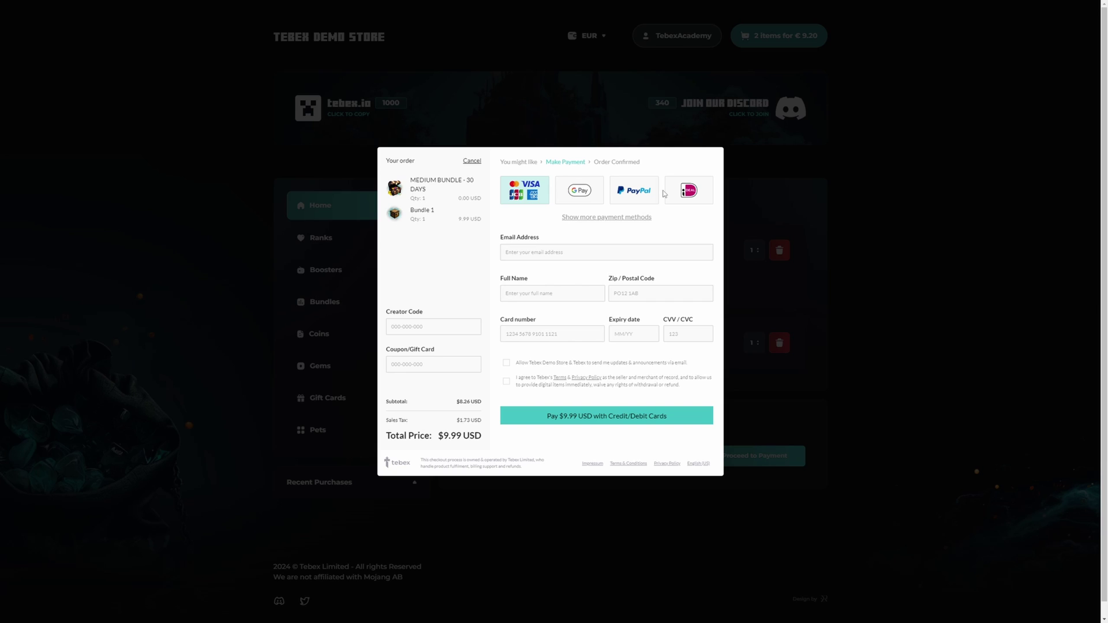
left_click(614, 218)
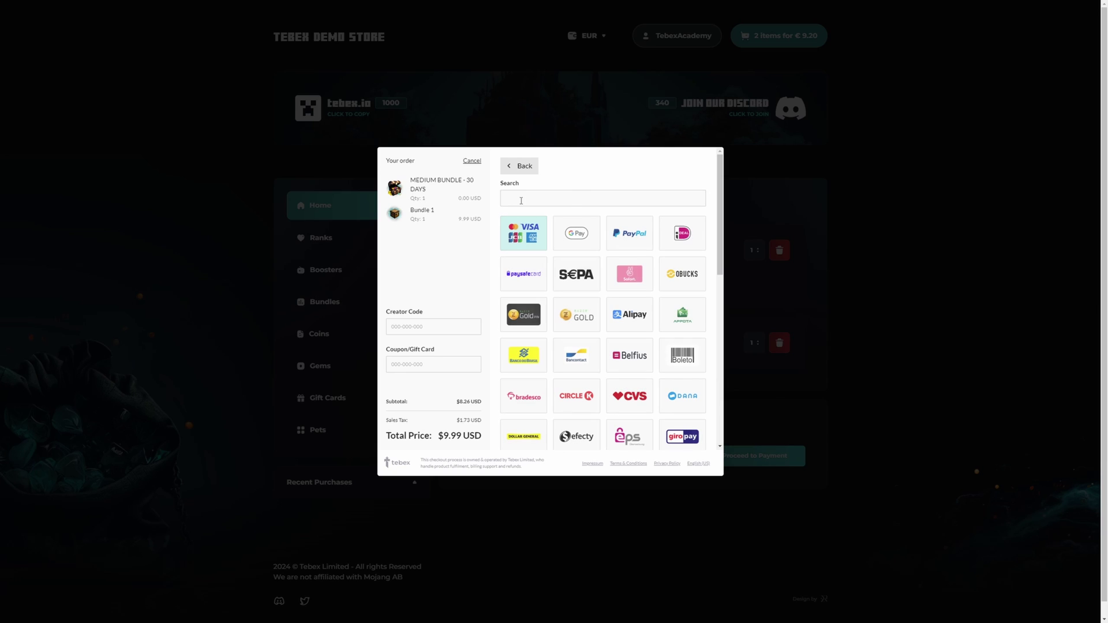
scroll(564, 209, "down", 3)
scroll(598, 243, "down", 5)
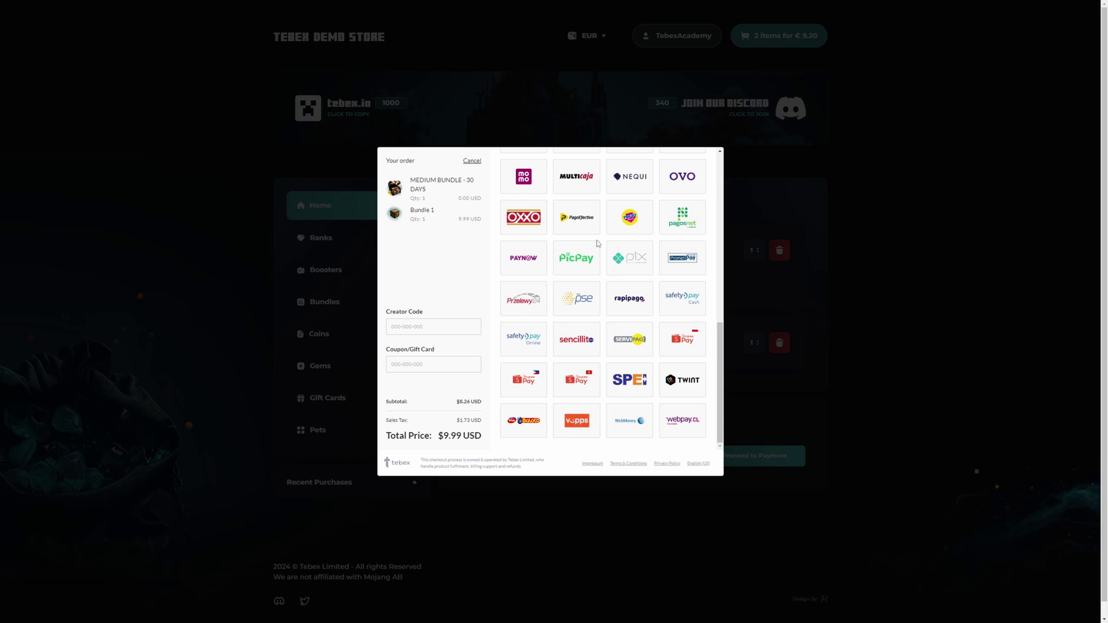
left_click(597, 243)
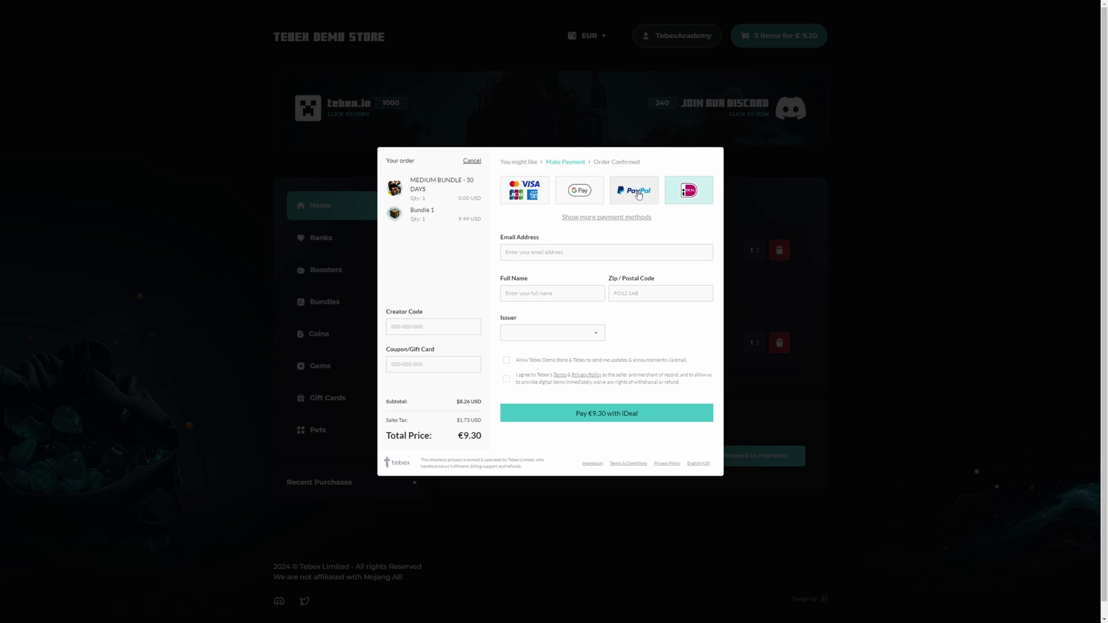
left_click(638, 195)
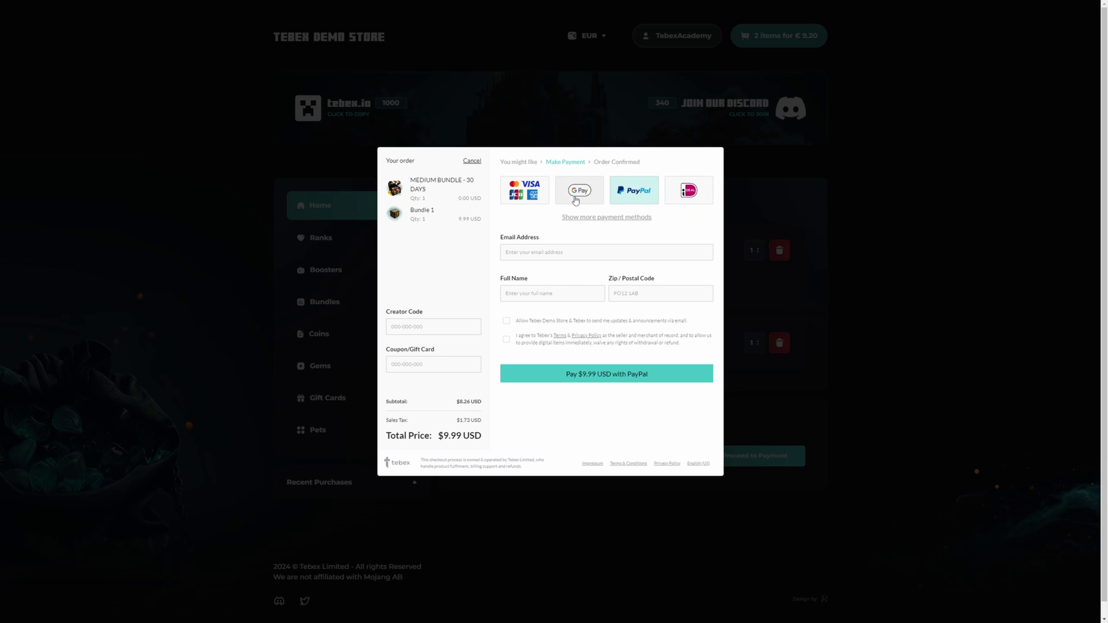
left_click(529, 191)
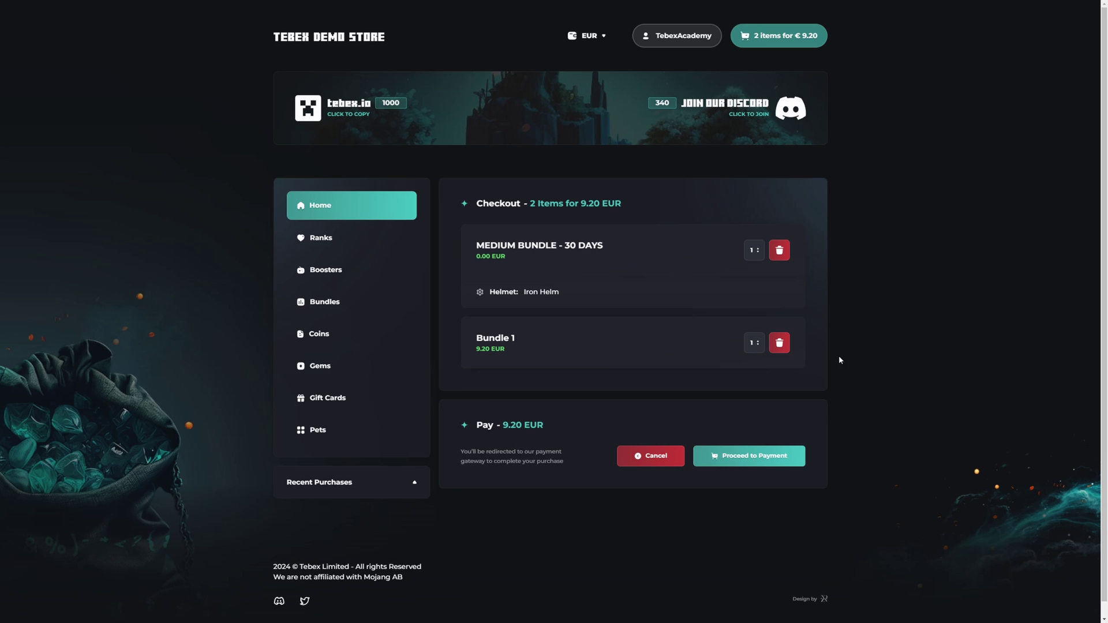
Step: Remove Bundle 1 from the cart, continue to payment for MEDIUM BUNDLE alone, then close the payment window
left_click(779, 344)
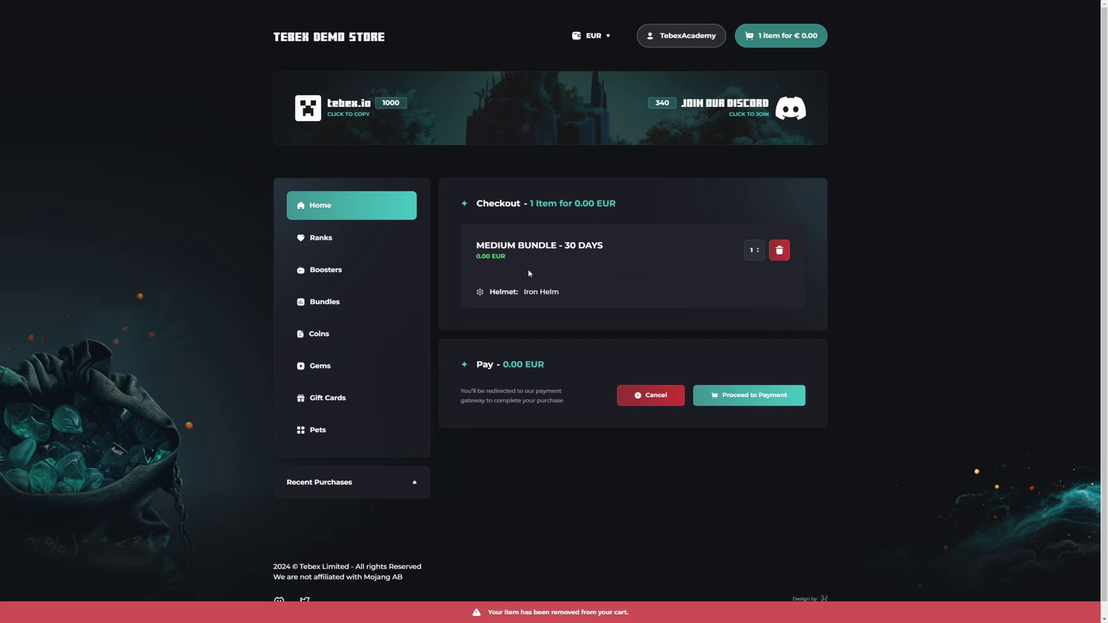
left_click(743, 395)
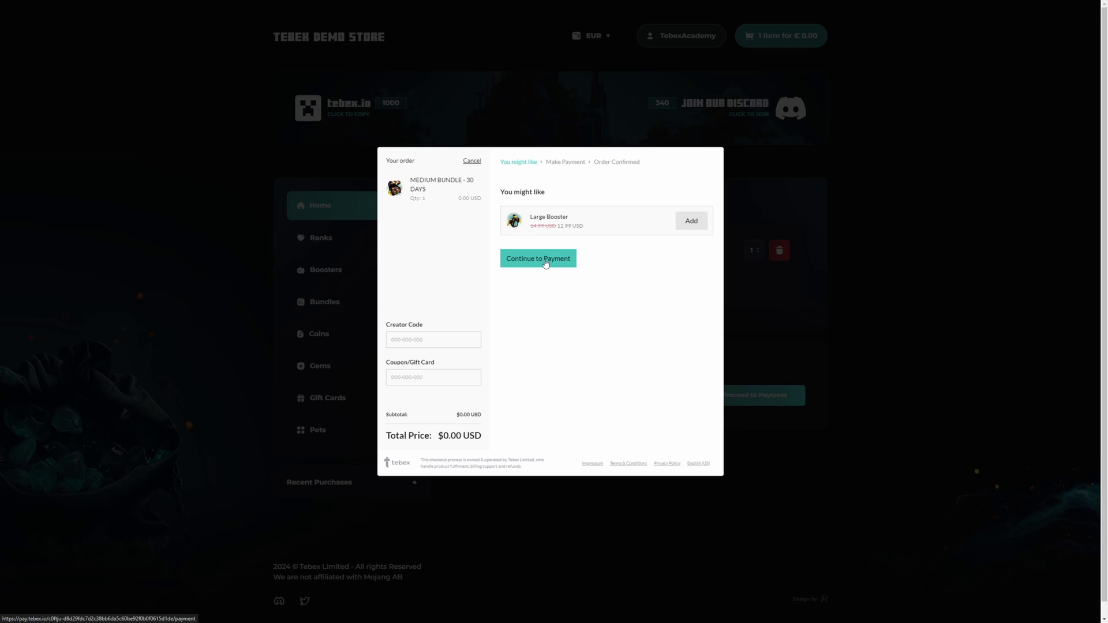
left_click(544, 264)
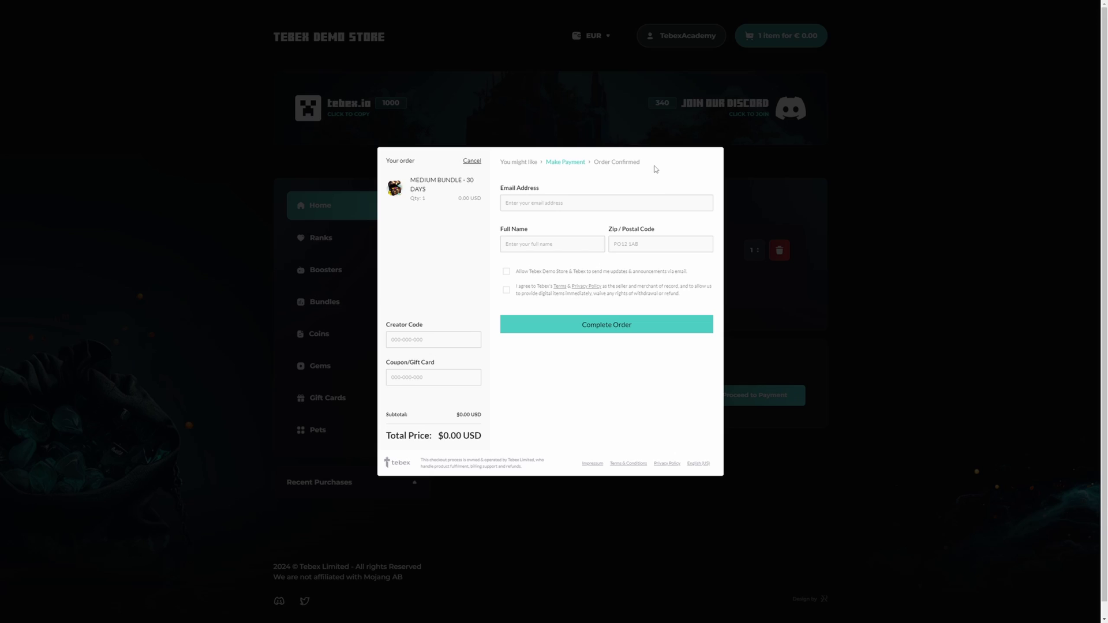
left_click(858, 292)
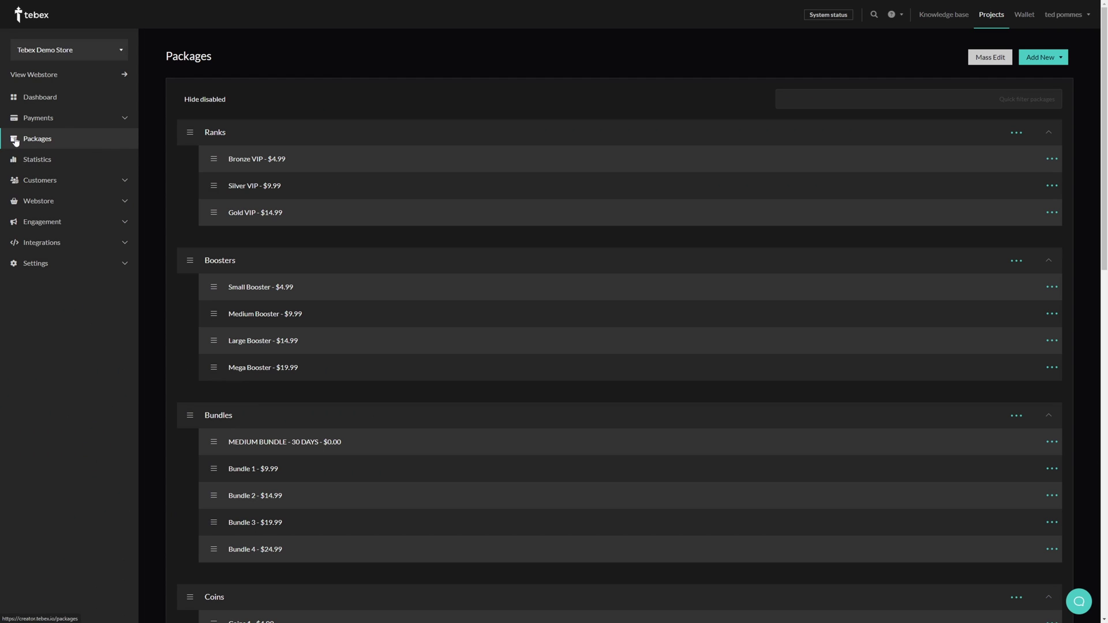
Step: Choose Edit from the MEDIUM BUNDLE - 30 DAYS row's actions menu
scroll(638, 376, "down", 3)
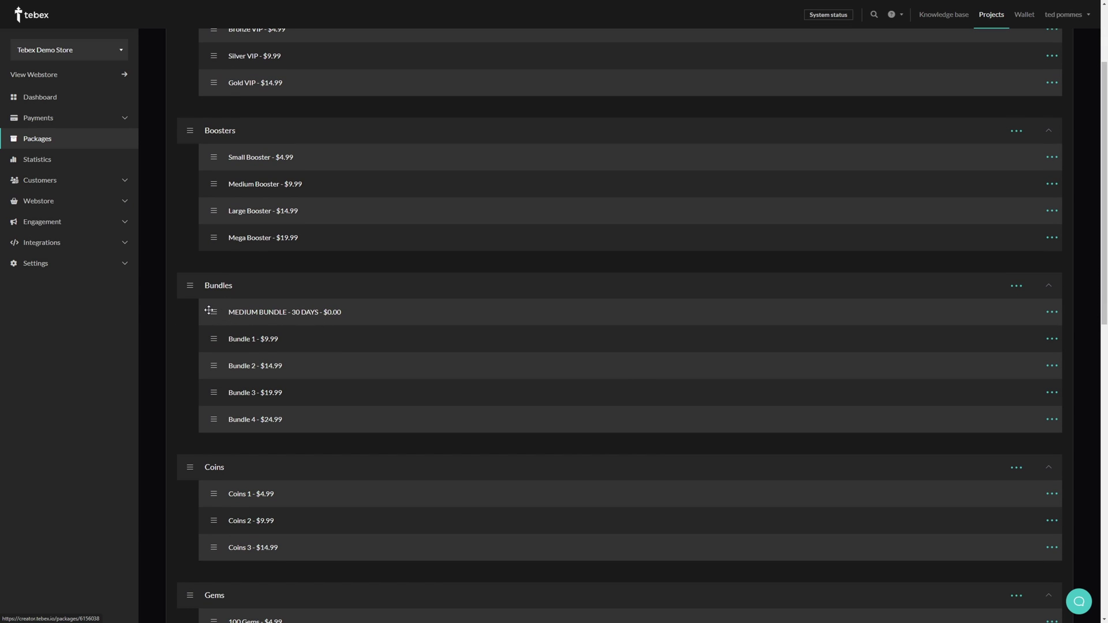
left_click(1052, 313)
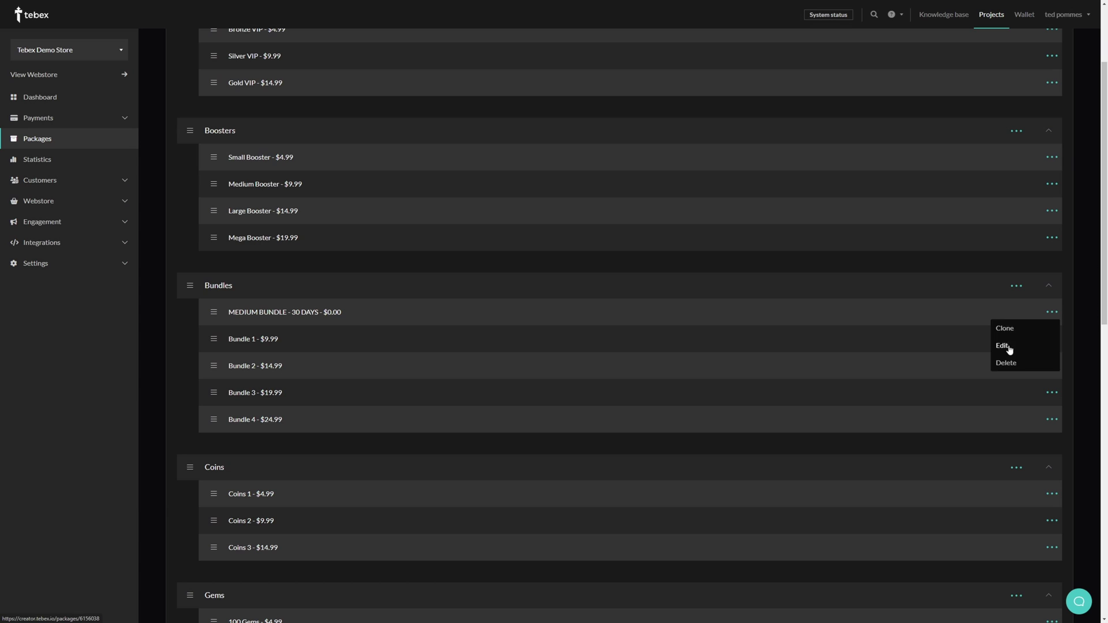
left_click(1006, 346)
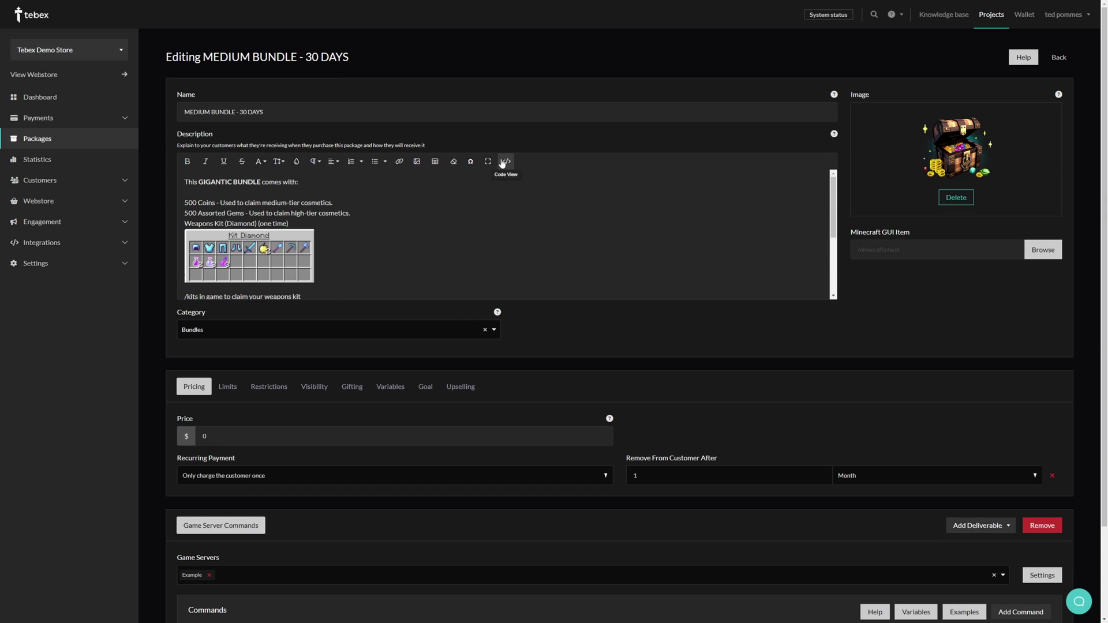
scroll(369, 236, "down", 3)
scroll(270, 336, "down", 1)
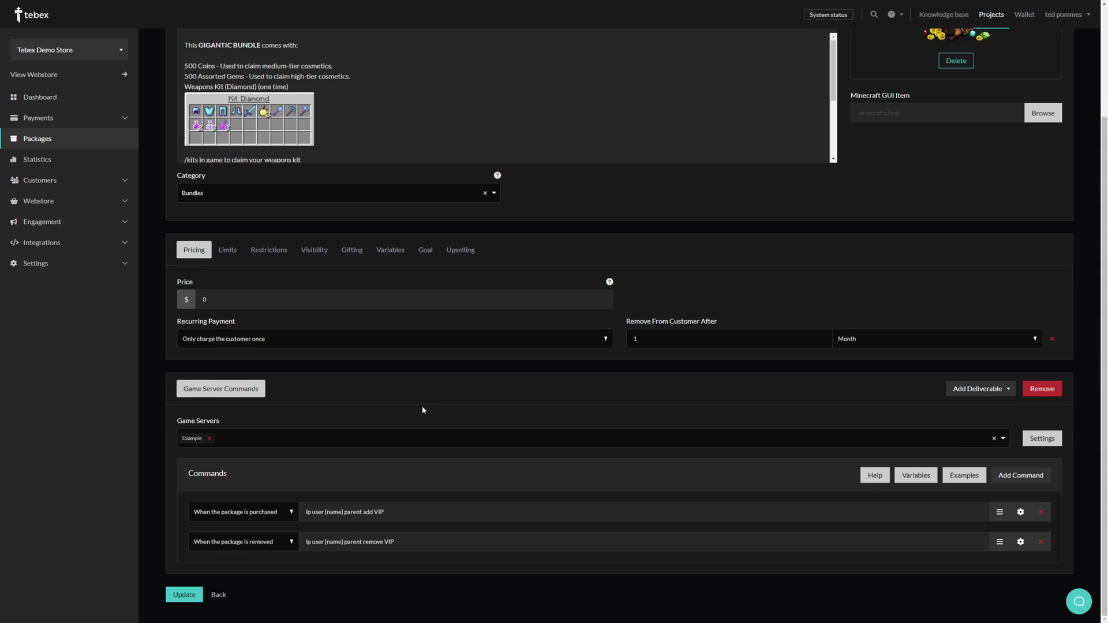
left_click(979, 388)
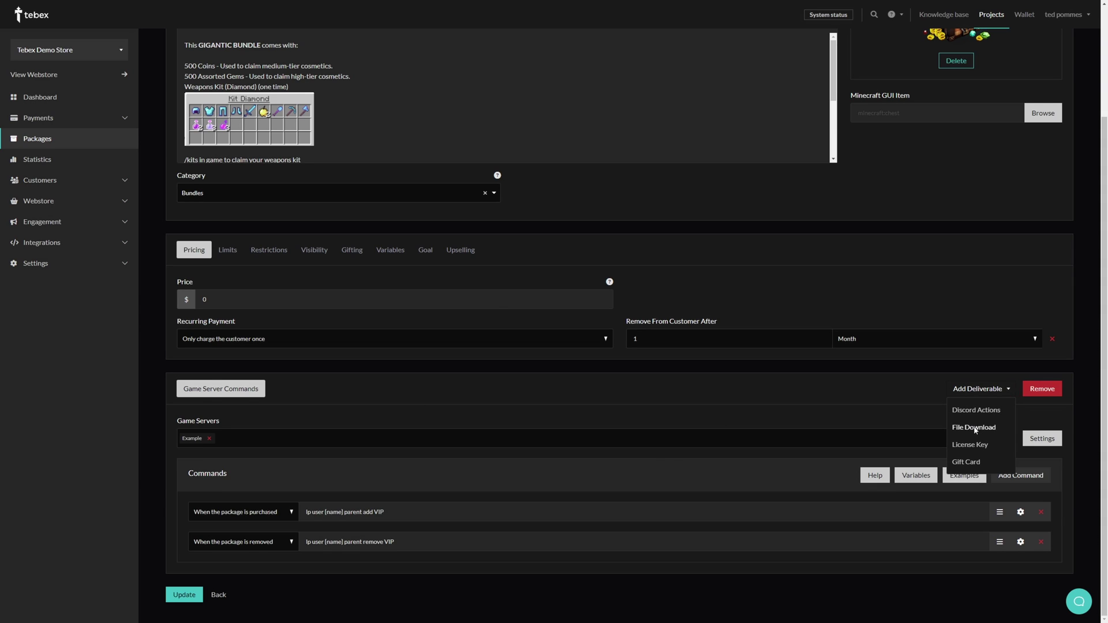
left_click(974, 427)
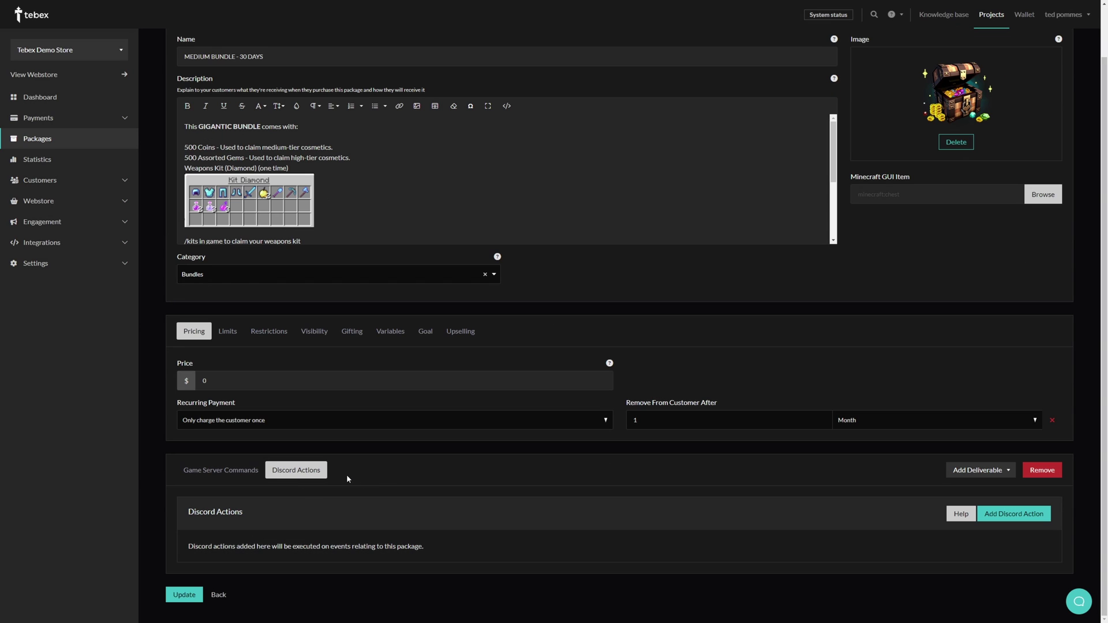
left_click(219, 471)
left_click(215, 472)
scroll(254, 508, "down", 2)
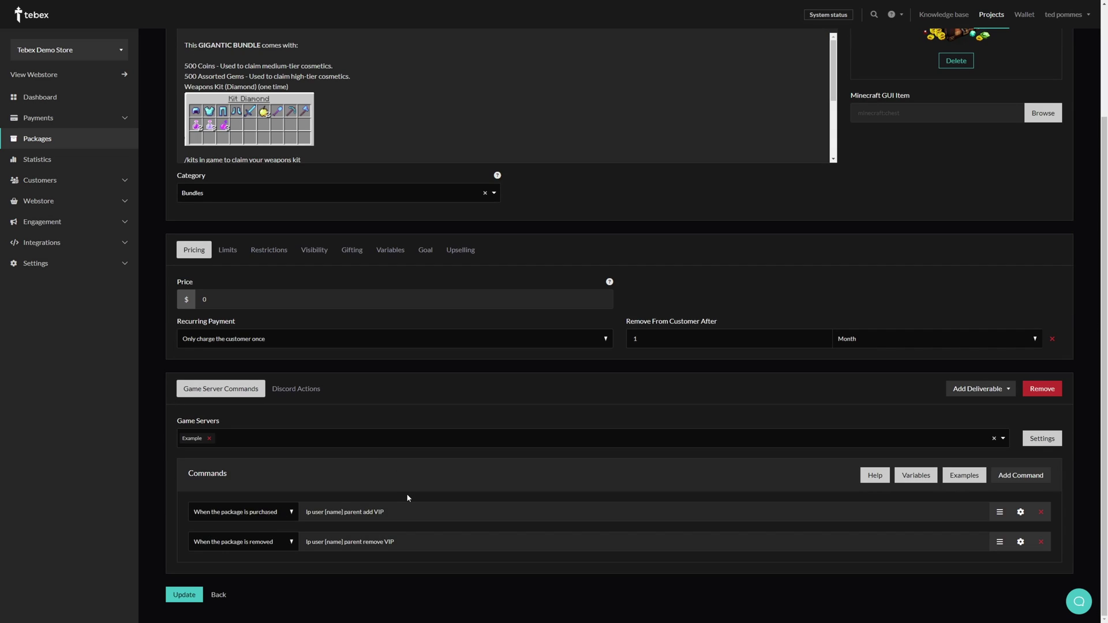
left_click(278, 515)
left_click(287, 483)
left_click_drag(364, 512, 389, 511)
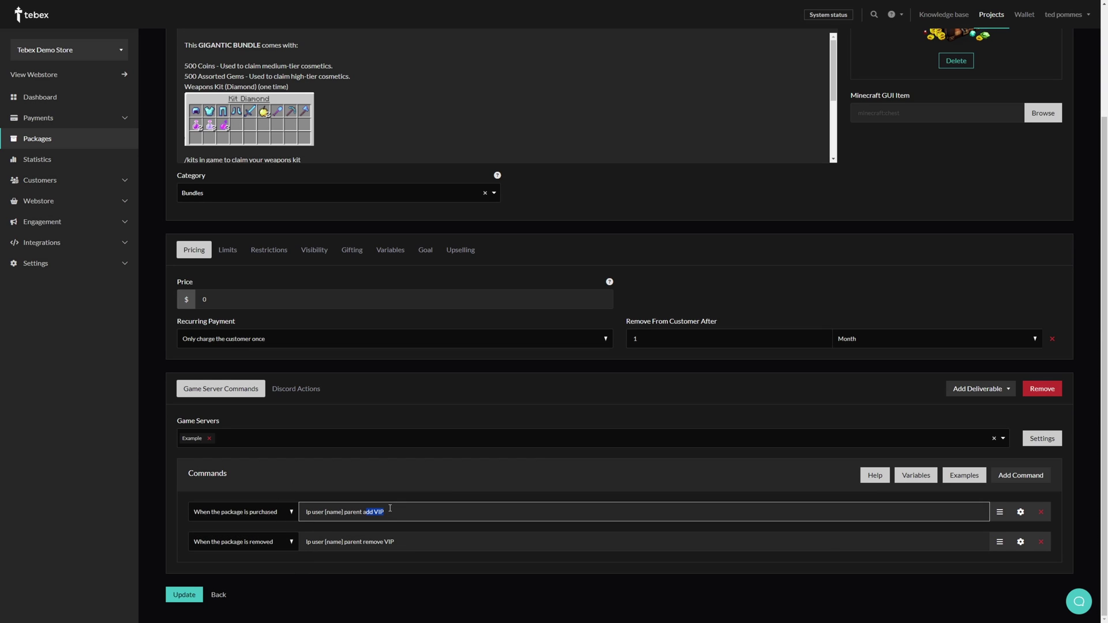
left_click(409, 511)
left_click_drag(363, 541, 419, 532)
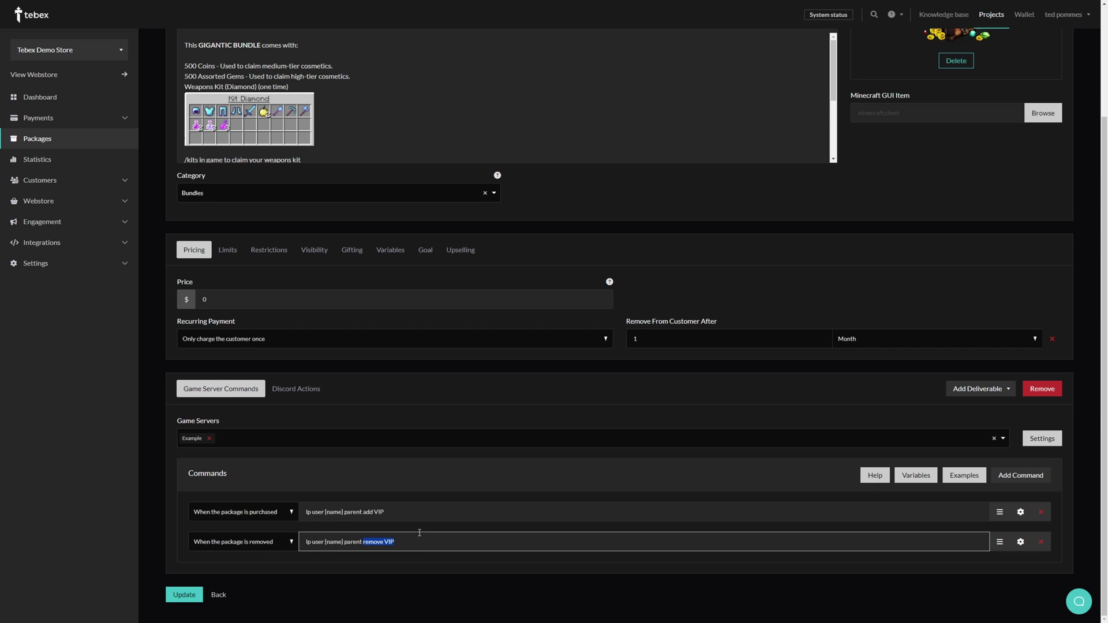
left_click(469, 505)
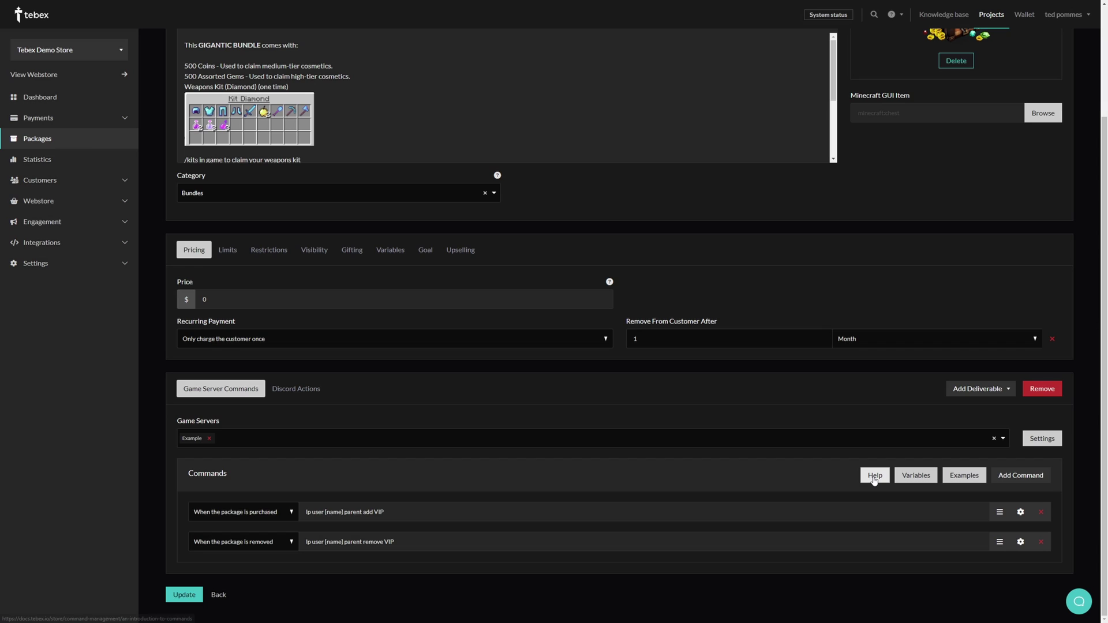
Step: Check the package's Discord actions documentation, then Clone MEDIUM BUNDLE - 30 DAYS from the package list
left_click(306, 392)
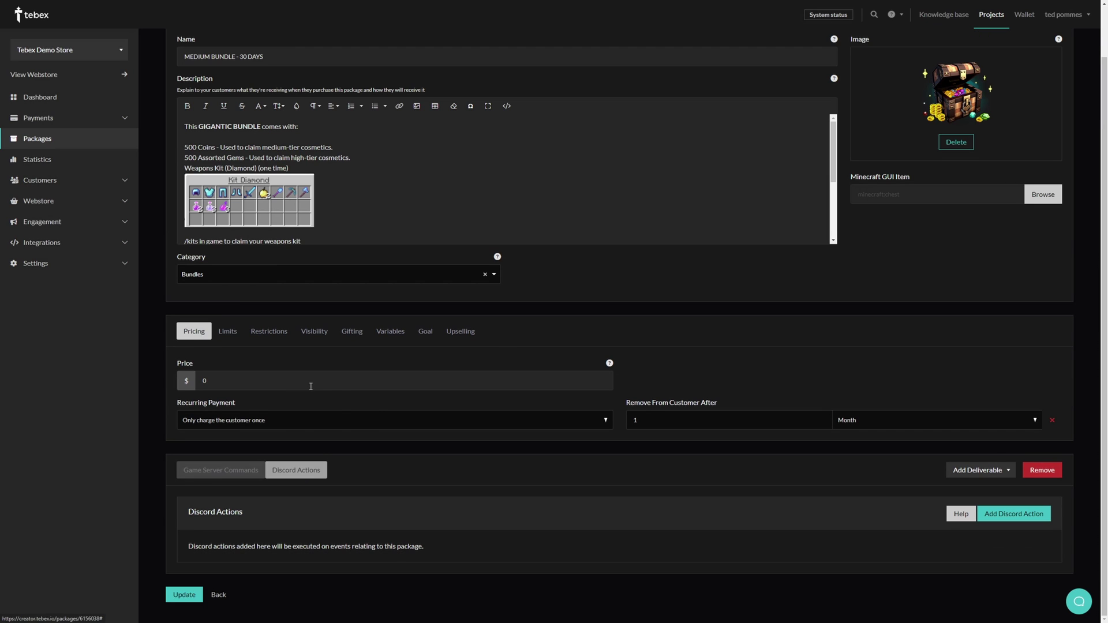
left_click(956, 514)
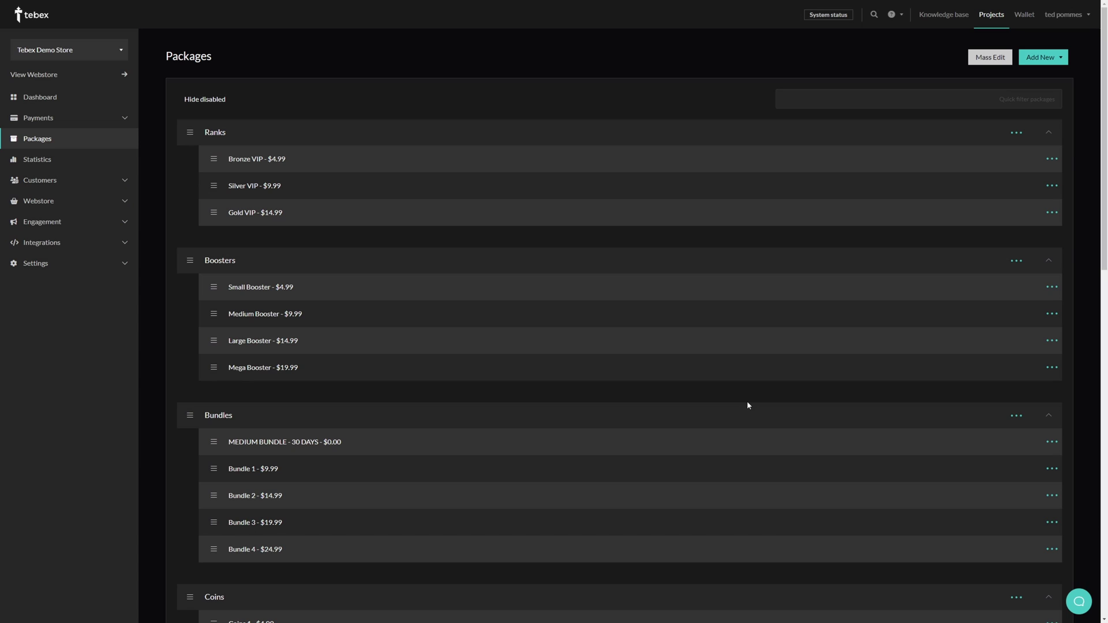
left_click(1052, 441)
left_click(1007, 463)
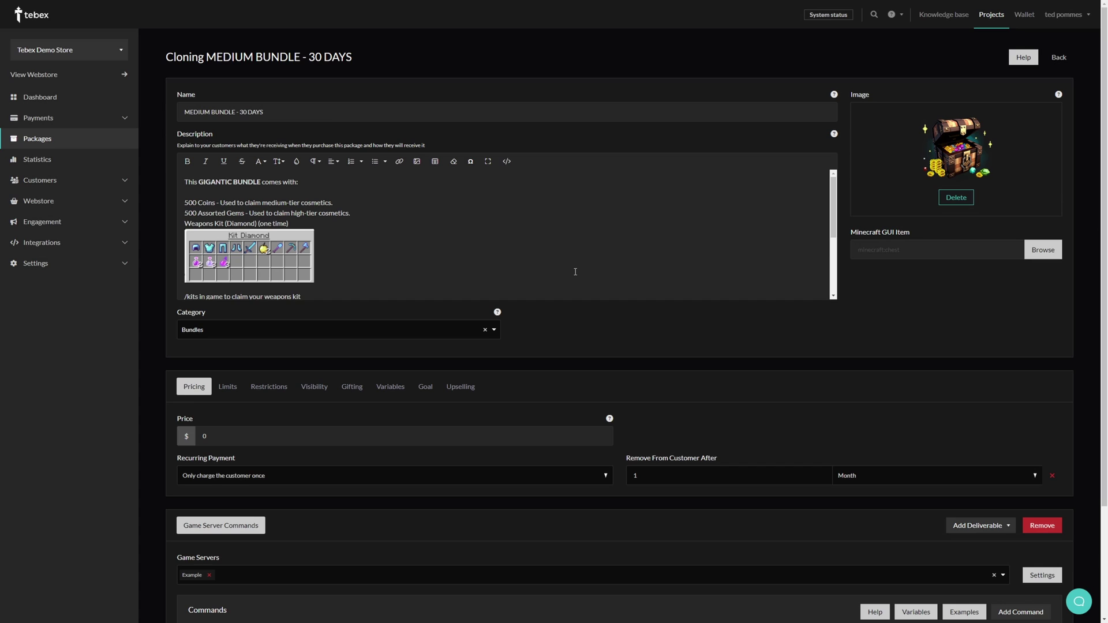
Step: Rename the clone MEDIUM BUNDLE - 15 DAYS, set removal after 15 Days, and create it
scroll(513, 212, "down", 5)
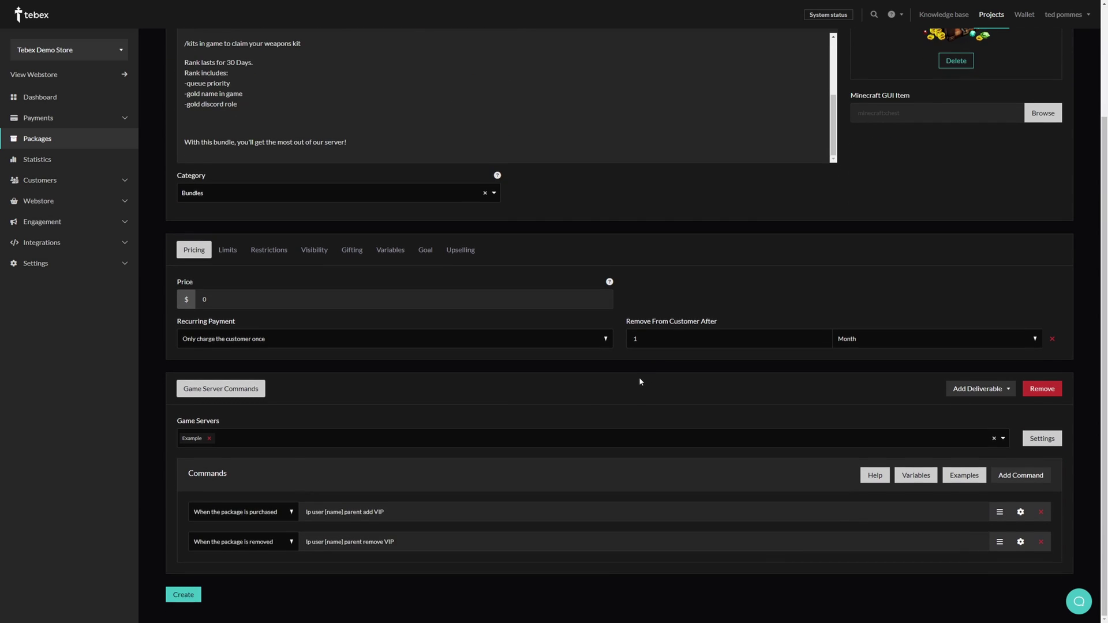
scroll(396, 281, "up", 5)
double_click(243, 112)
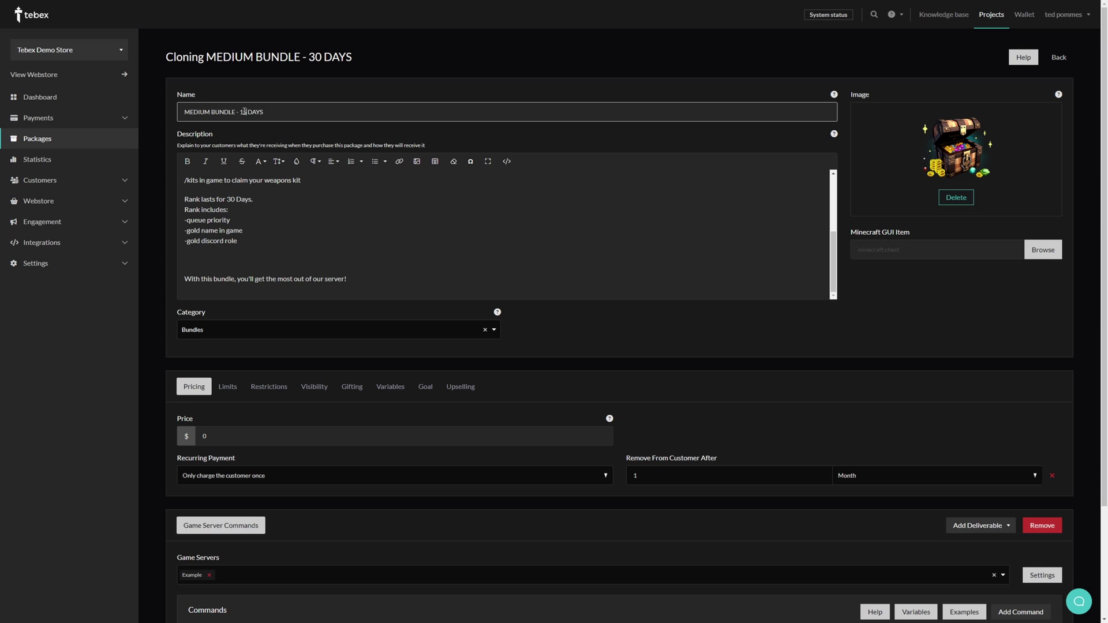
type("15")
left_click(854, 475)
left_click(861, 506)
left_click(696, 475)
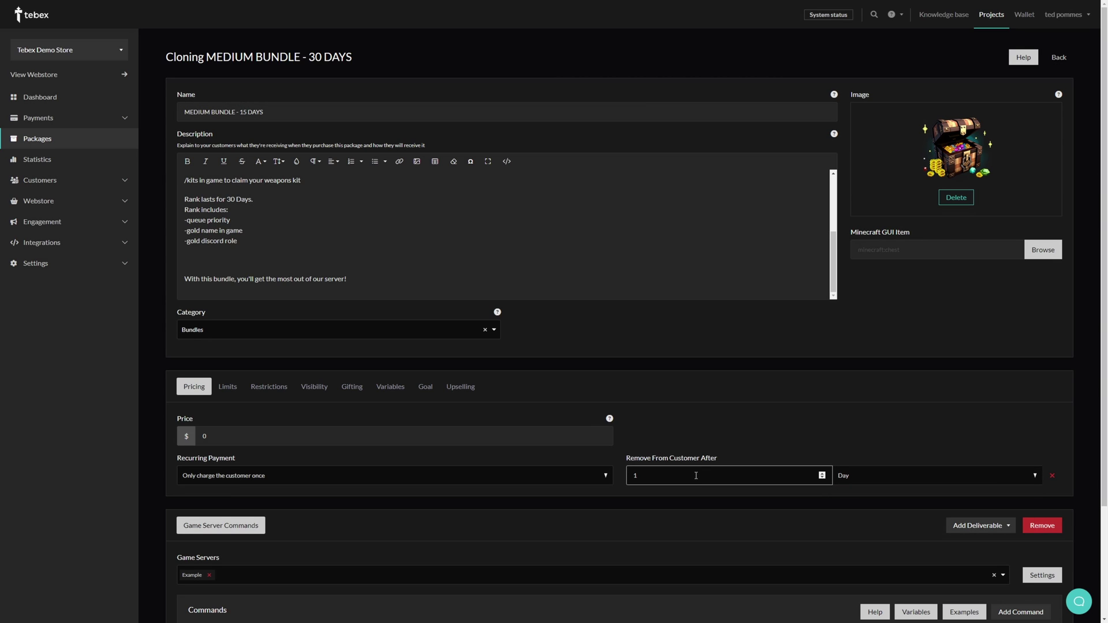
type("5")
left_click(689, 434)
scroll(236, 602, "down", 2)
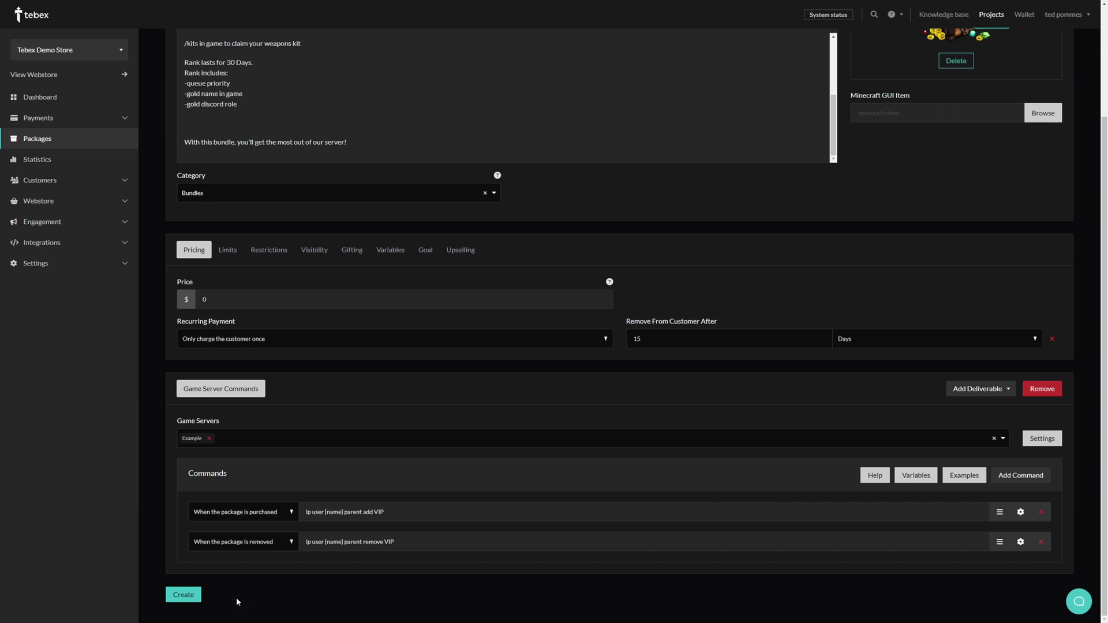
left_click(197, 595)
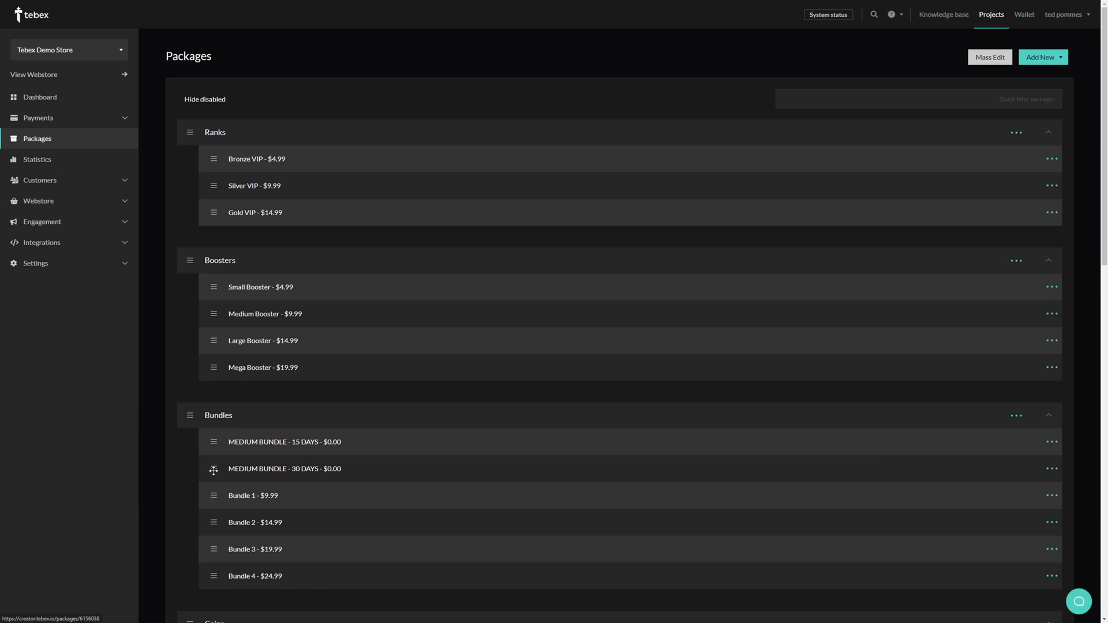
Step: Drag MEDIUM BUNDLE - 30 DAYS to the top of Bundles, directly above the 15 DAYS version
left_click_drag(213, 470, 211, 442)
left_click_drag(213, 469, 213, 444)
left_click_drag(213, 499, 230, 306)
left_click(1023, 416)
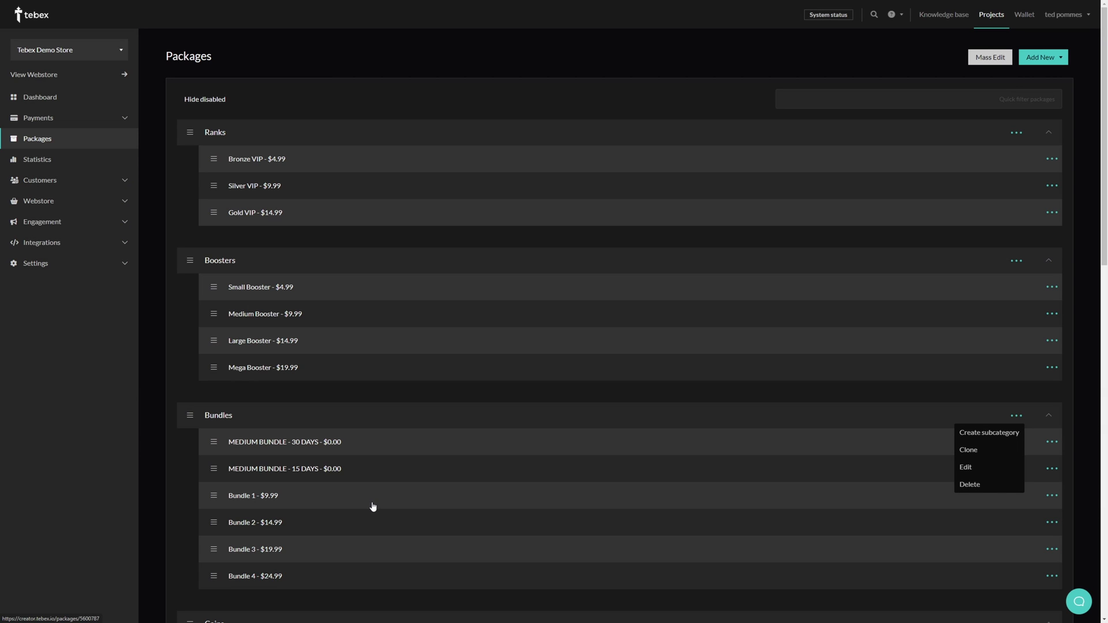
left_click(435, 496)
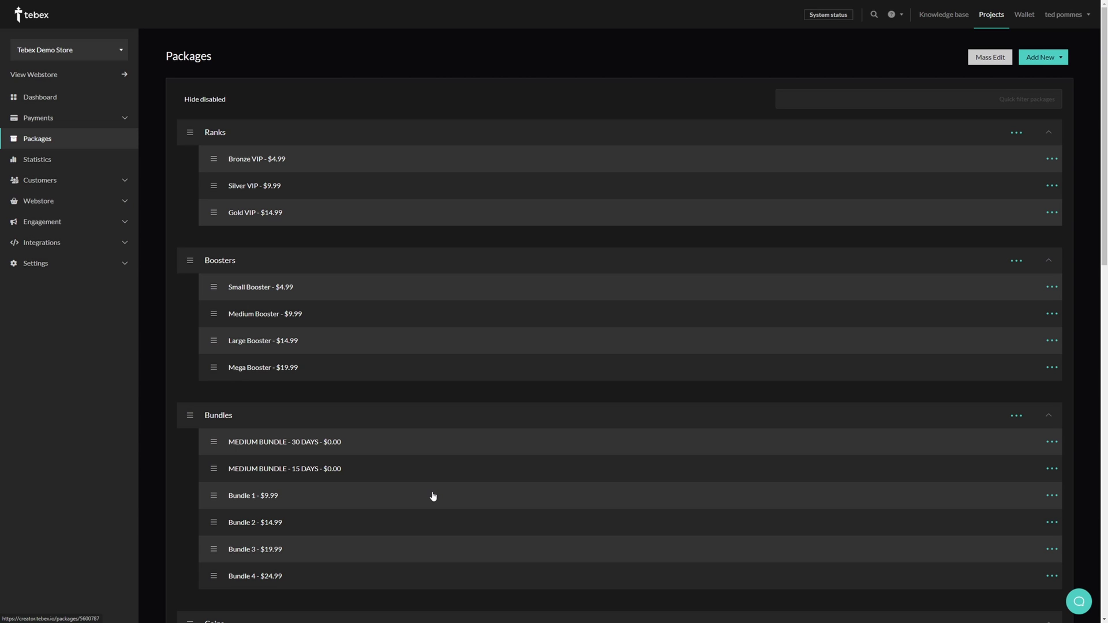
Step: Start a new manual payment from the Payments list and enter the customer's username
left_click(104, 118)
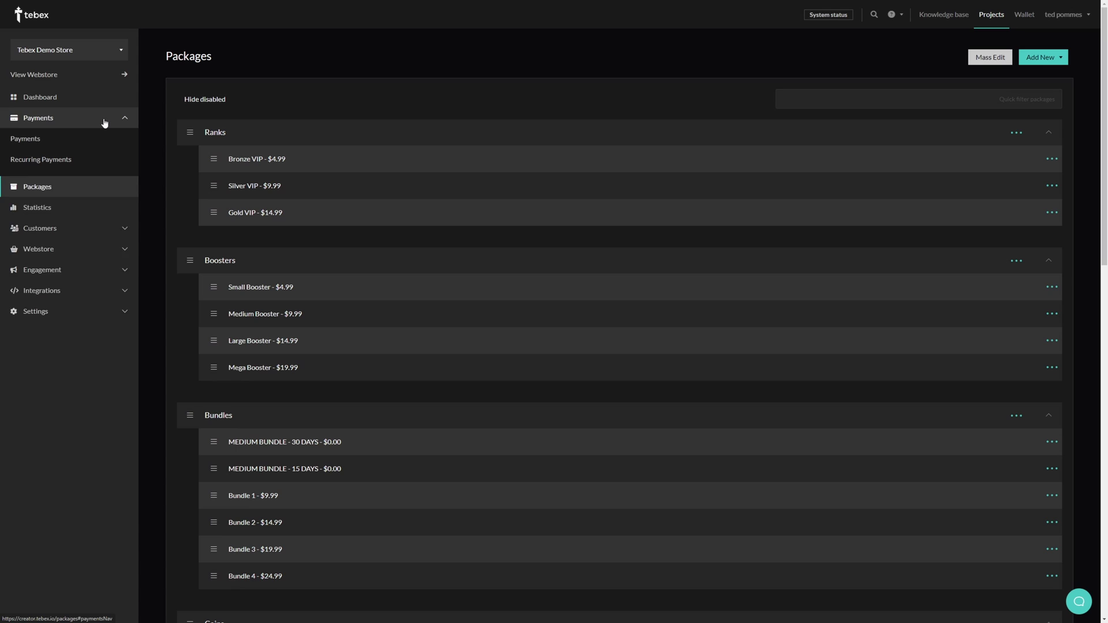
left_click(37, 141)
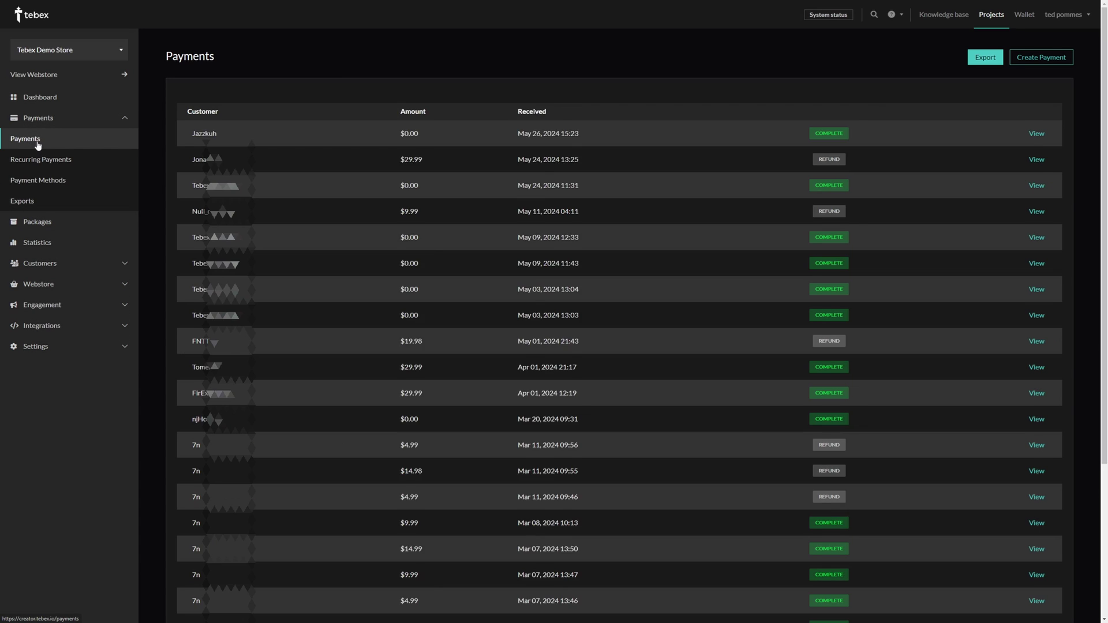
left_click(1027, 58)
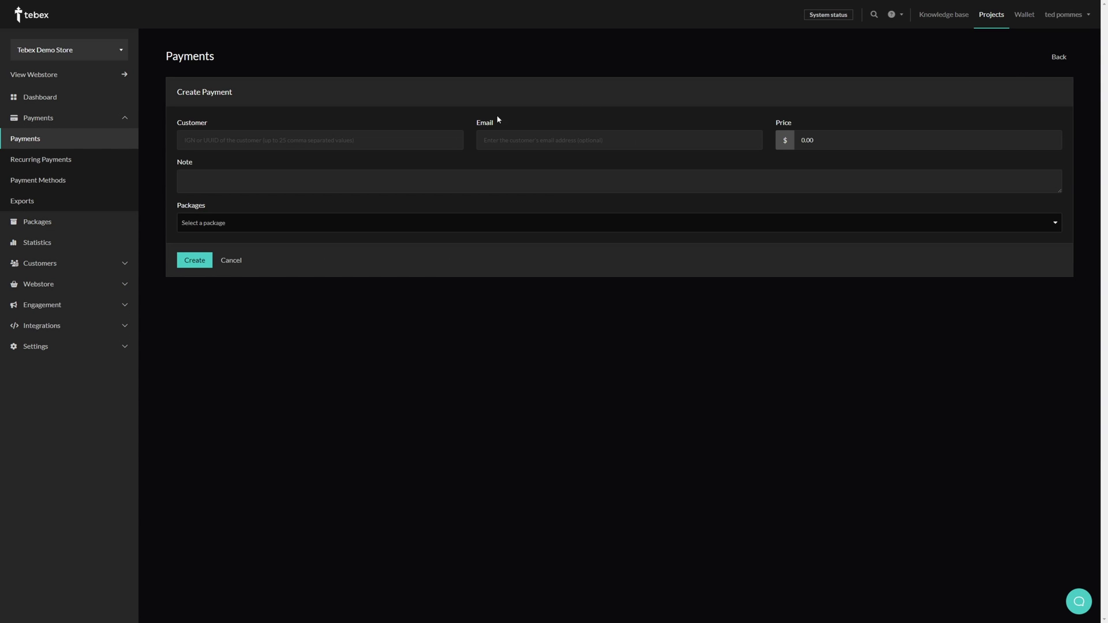
left_click(242, 159)
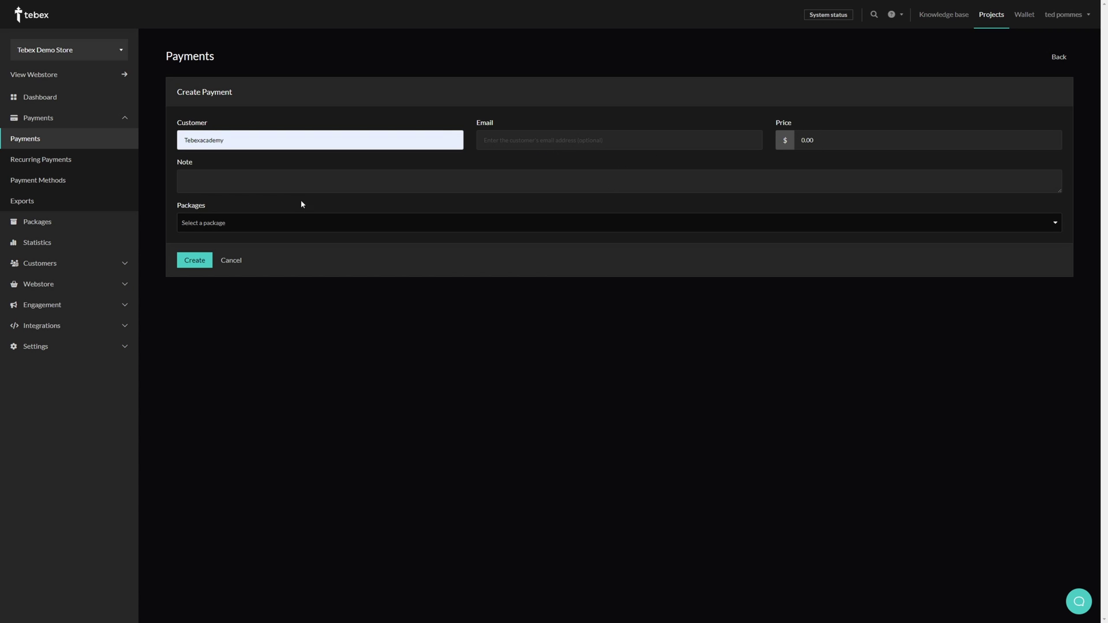
Step: Add MEDIUM BUNDLE - 30 DAYS from Bundles with Iron Helm as the helmet, and create the payment
left_click(218, 228)
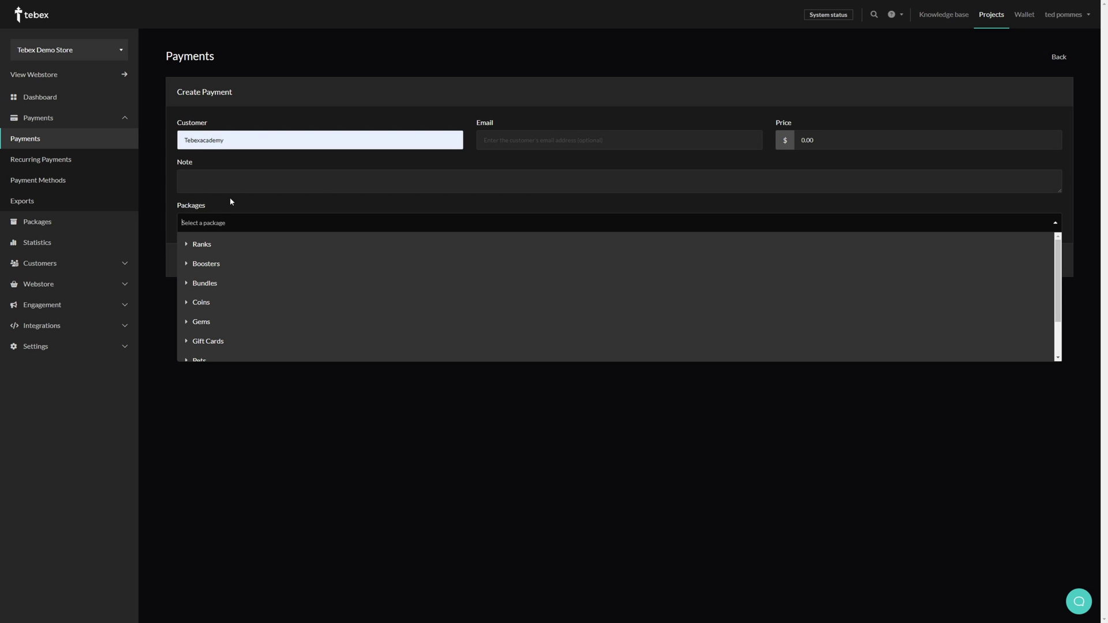
left_click(205, 283)
left_click(196, 306)
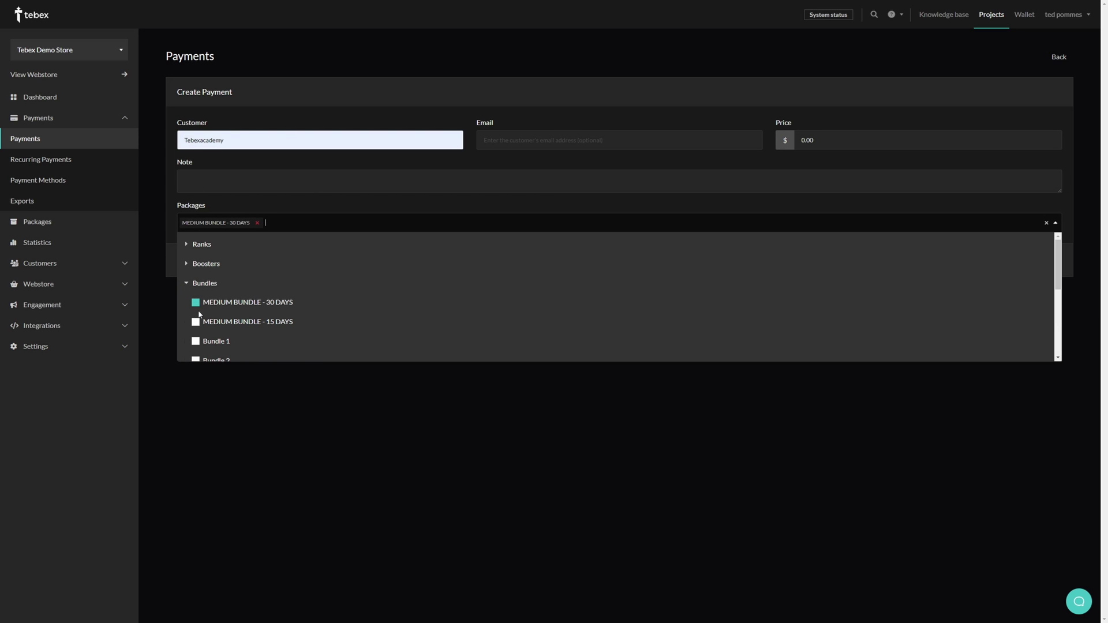
left_click(303, 461)
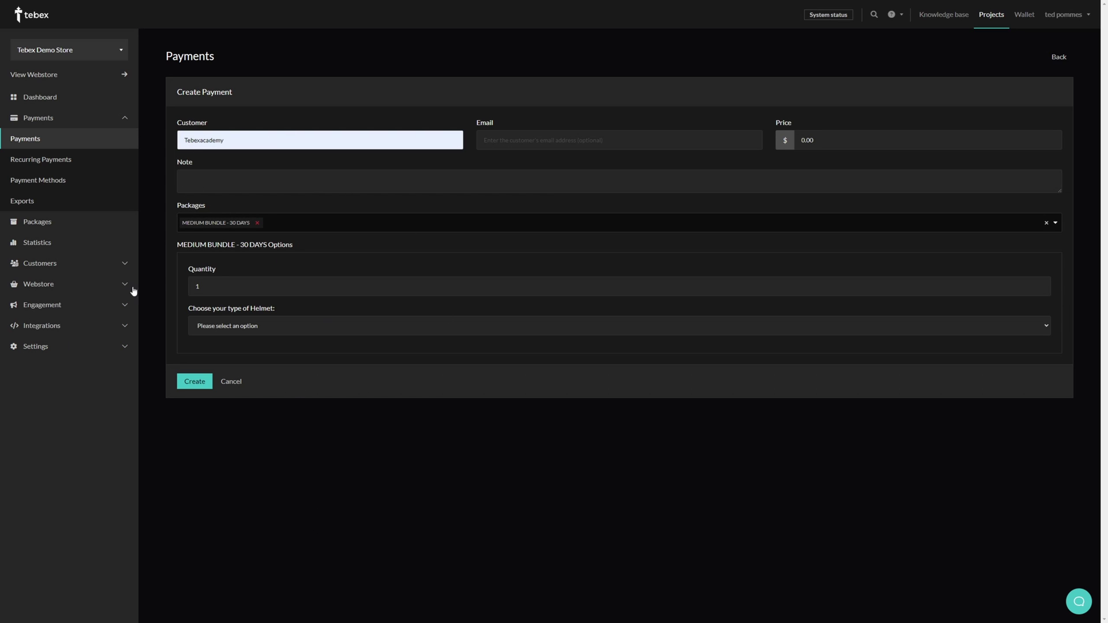
left_click(225, 325)
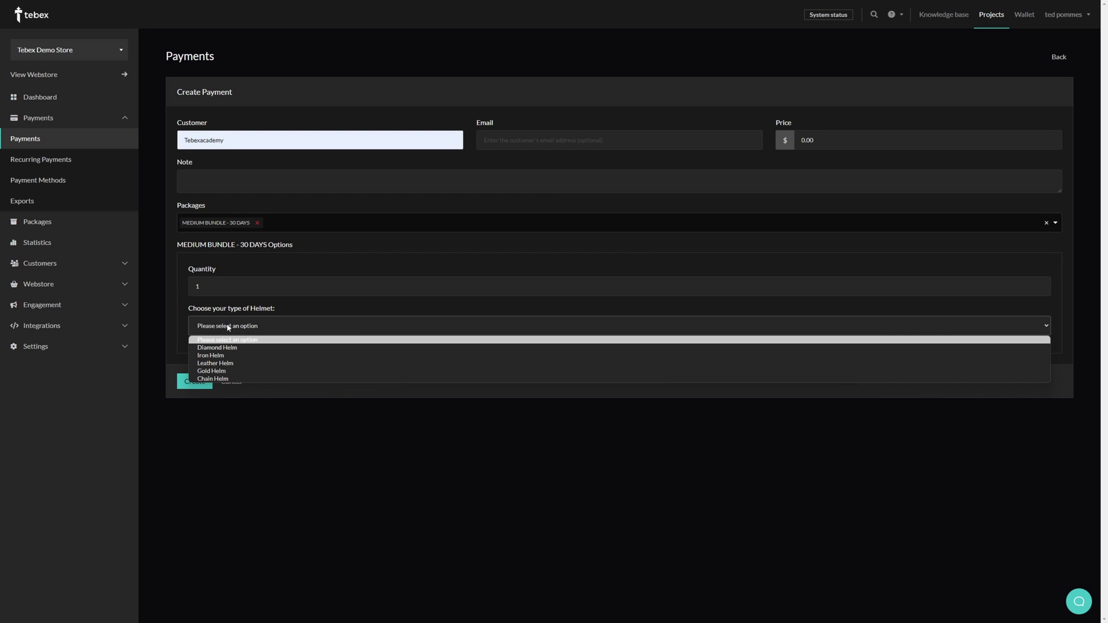
left_click(210, 355)
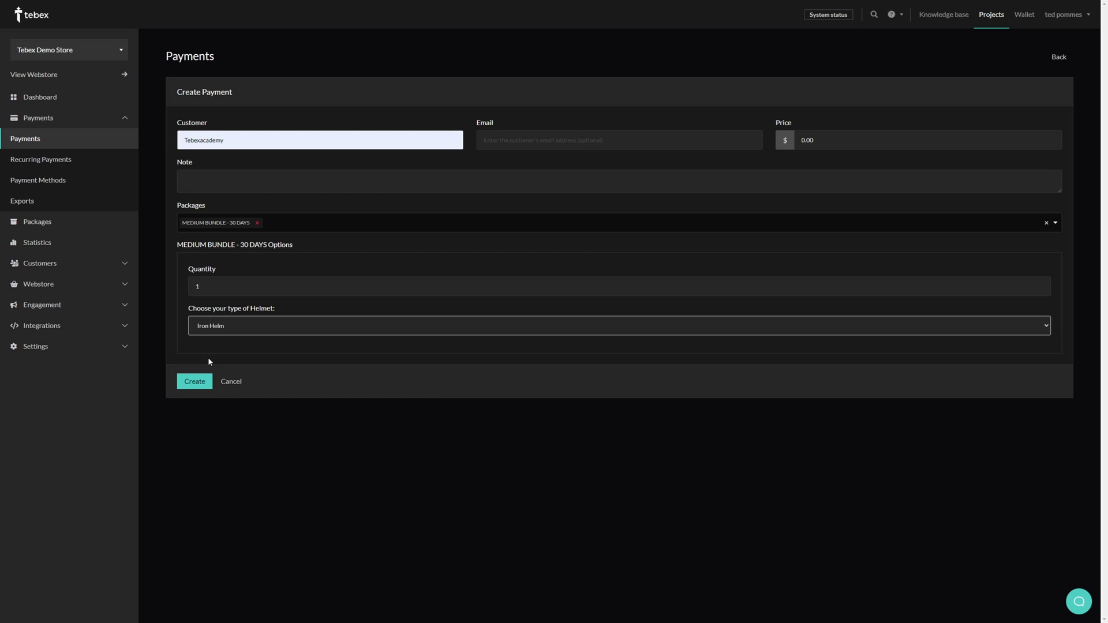
left_click(197, 383)
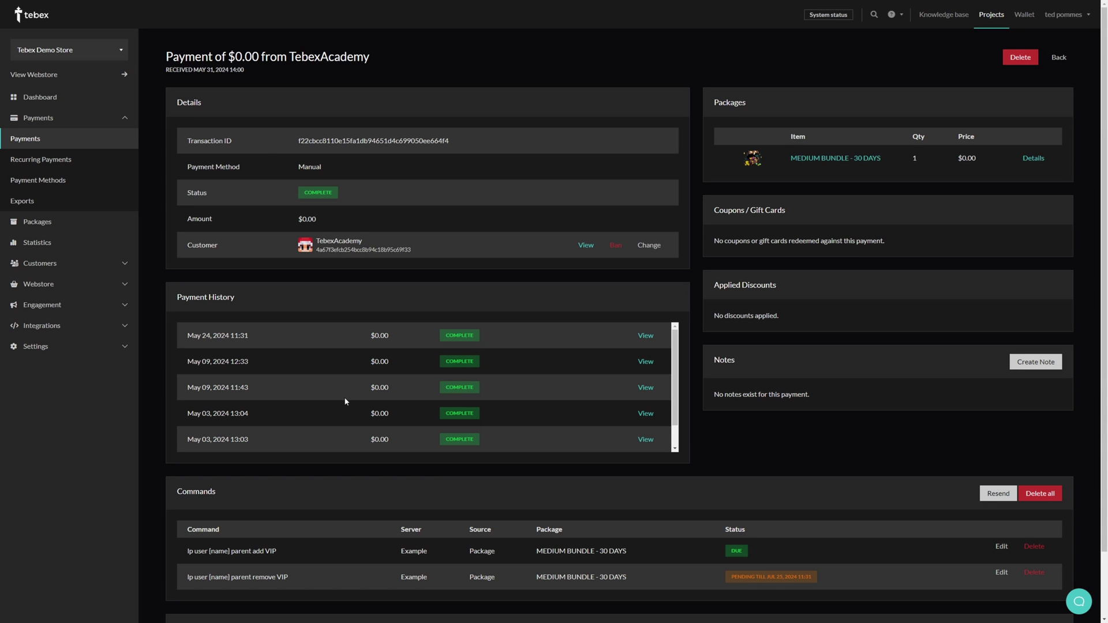
Step: Scroll the payment details down to the queued add VIP and remove VIP commands
scroll(771, 486, "down", 2)
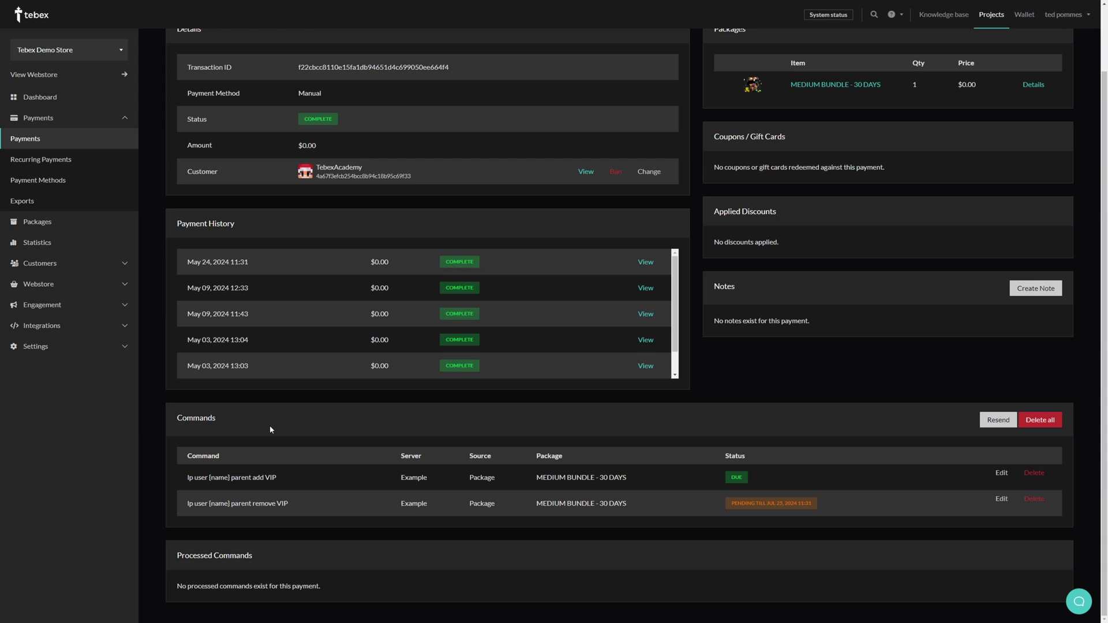